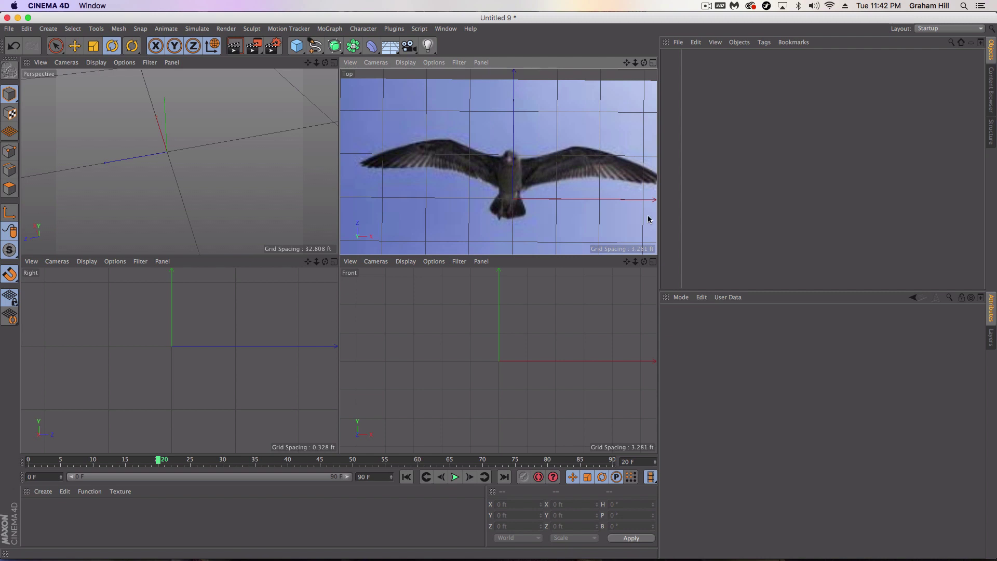
# Maximize the Top viewport, frame the whole bird reference, and show the viewport's background image settings
pyautogui.click(654, 63)
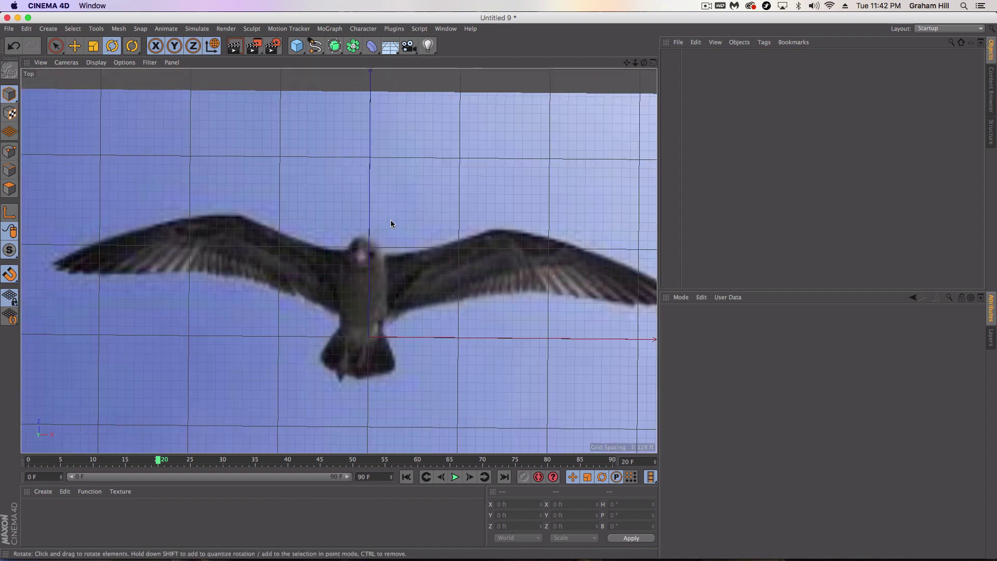
pyautogui.scroll(-4, 397, 226)
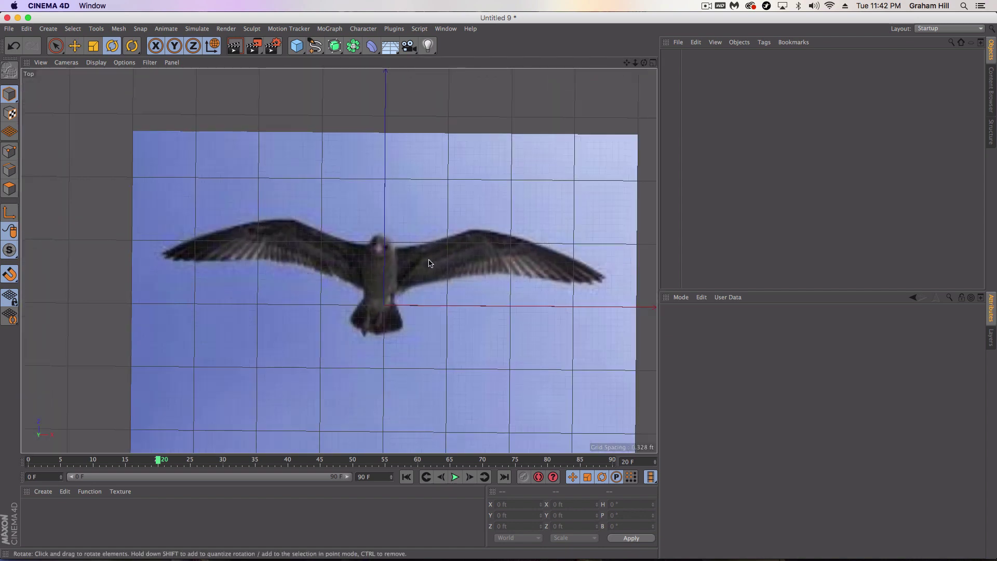
pyautogui.moveTo(429, 263); pyautogui.dragTo(364, 218, button='middle')
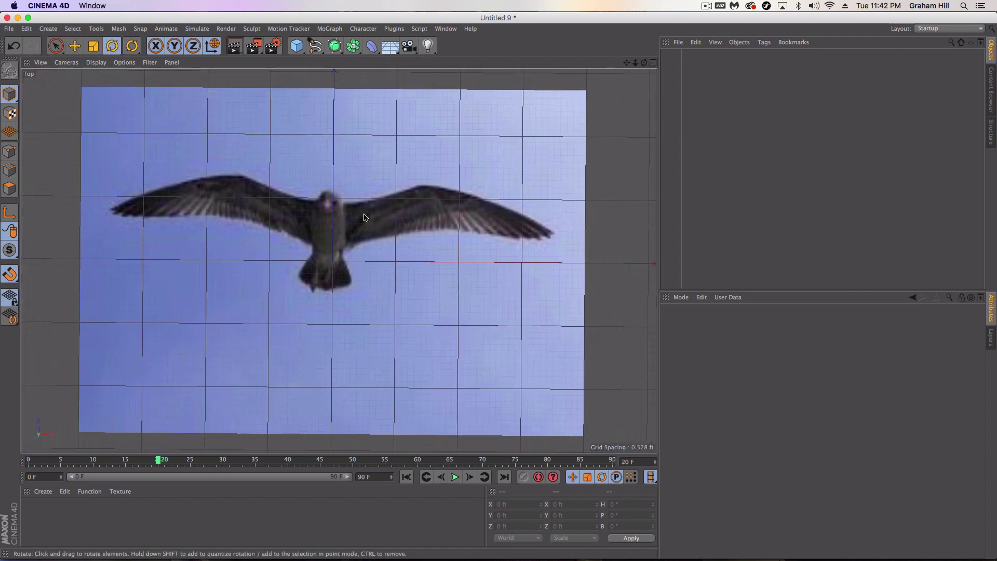
pyautogui.click(144, 63)
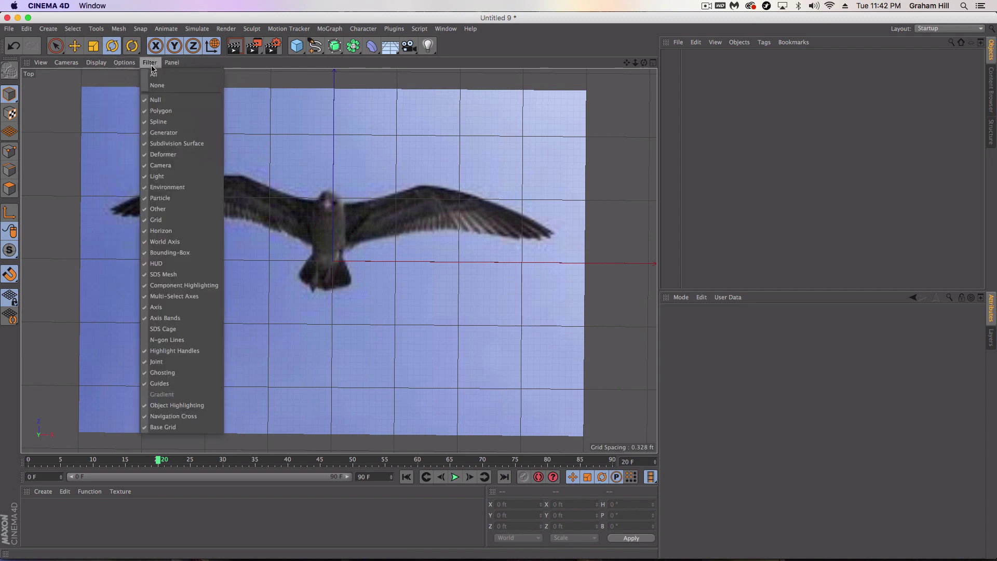
pyautogui.moveTo(125, 62)
pyautogui.click(134, 269)
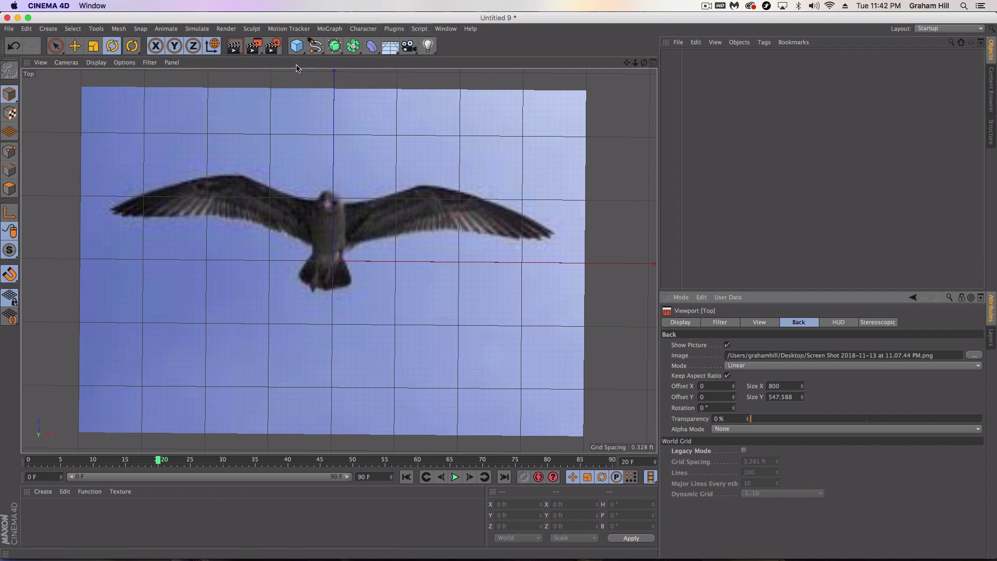
# Add a Loft object and move it onto the bird's body at about X -0.512 ft, Z 0.971 ft
pyautogui.moveTo(356, 45)
pyautogui.mouseDown()
pyautogui.moveTo(353, 54)
pyautogui.moveTo(351, 29)
pyautogui.moveTo(347, 61)
pyautogui.mouseUp()
pyautogui.click(451, 79)
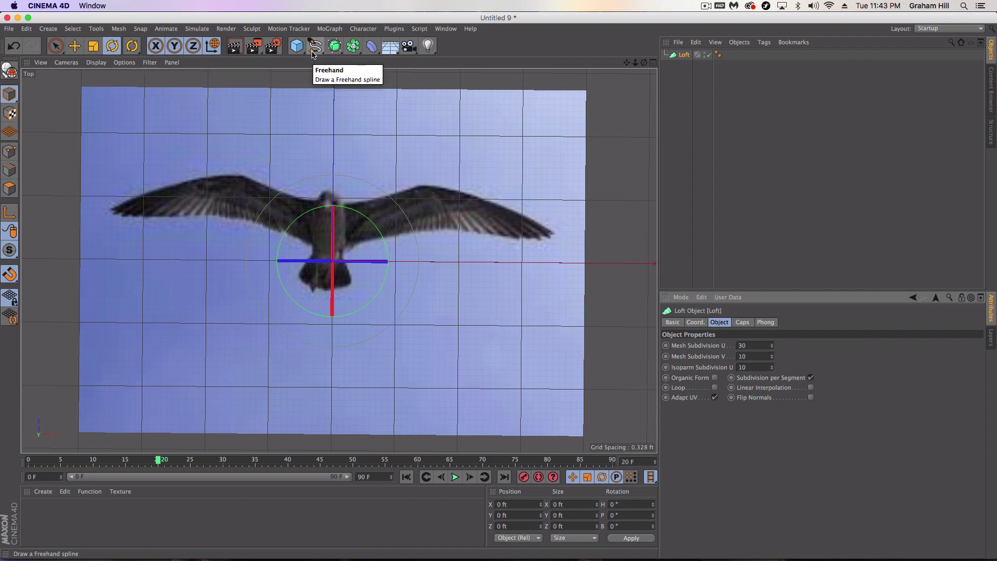
pyautogui.press('e')
pyautogui.moveTo(335, 164); pyautogui.dragTo(333, 144)
pyautogui.moveTo(421, 240); pyautogui.dragTo(411, 240)
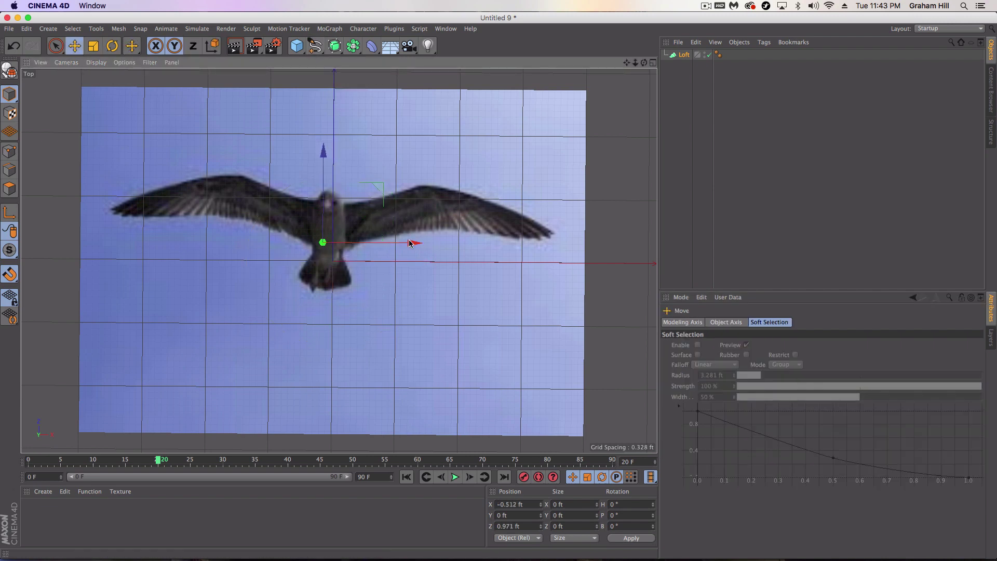
# Add an n-Side spline and set its plane to ZY
pyautogui.click(318, 52)
pyautogui.click(358, 116)
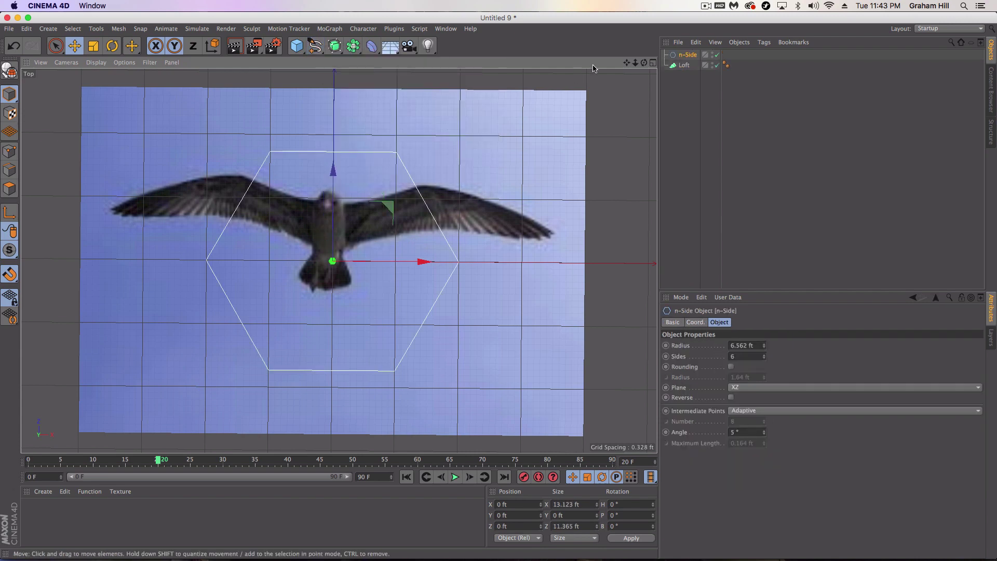
pyautogui.click(752, 389)
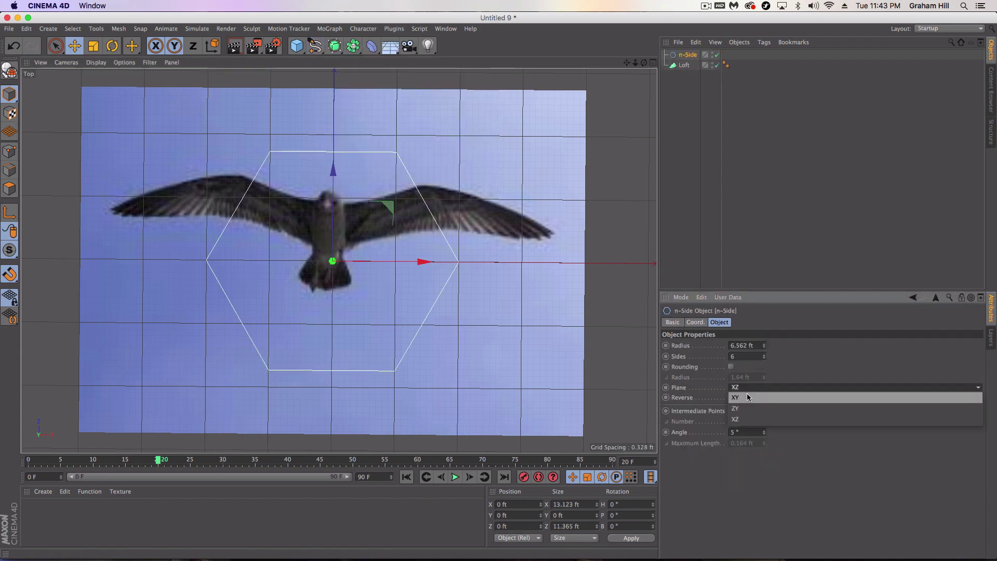
pyautogui.click(748, 398)
pyautogui.click(746, 392)
pyautogui.click(746, 419)
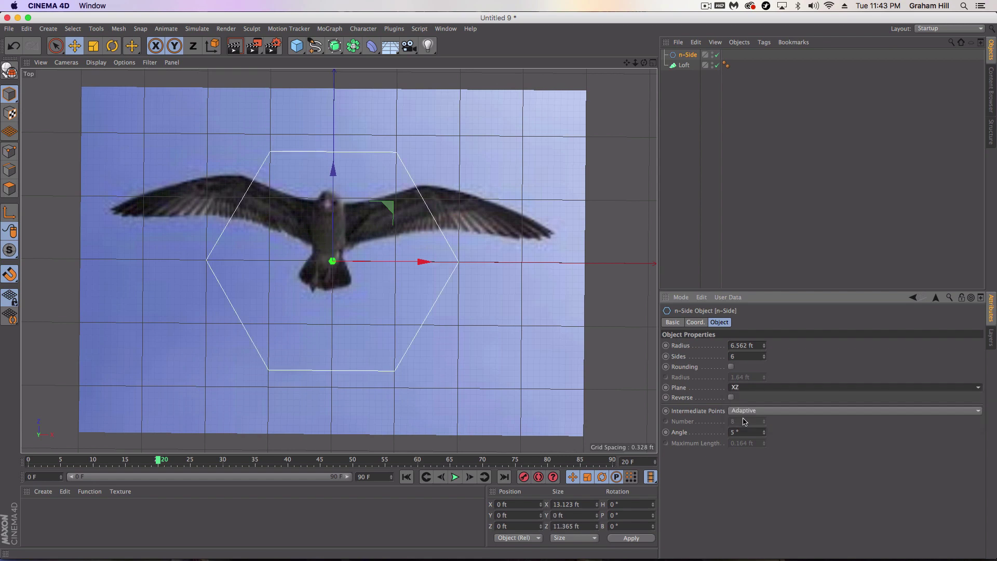
pyautogui.click(744, 392)
pyautogui.click(742, 399)
pyautogui.click(743, 389)
pyautogui.click(743, 409)
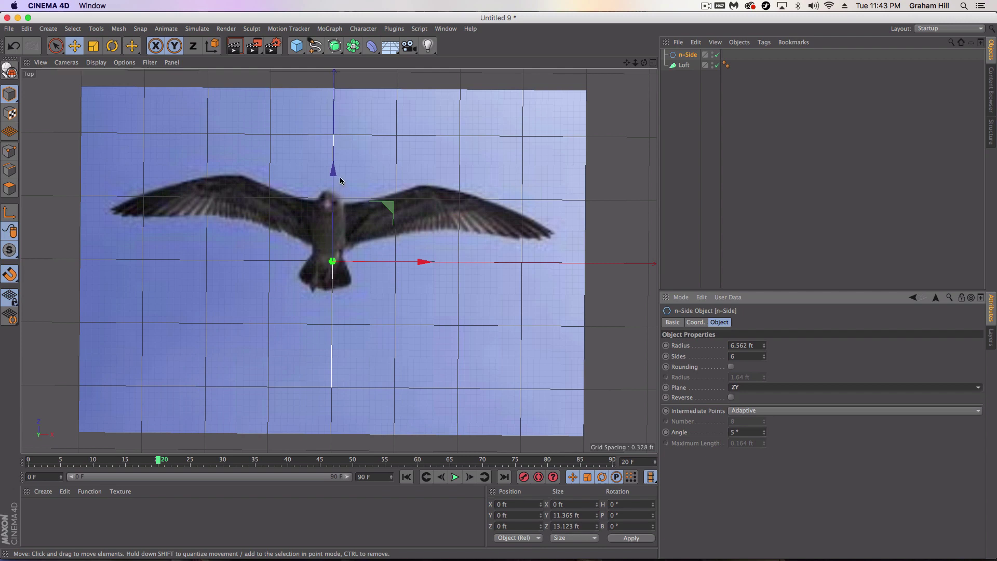
# Move the n-Side spline to the tip of the left wing and make it a child of the Loft
pyautogui.moveTo(339, 180); pyautogui.dragTo(333, 133)
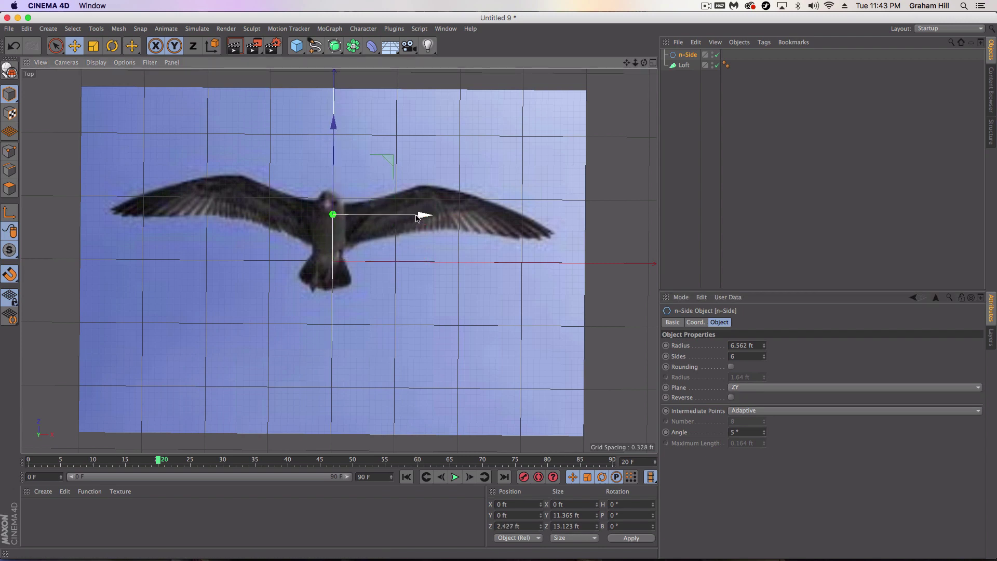
pyautogui.moveTo(418, 216); pyautogui.dragTo(199, 216)
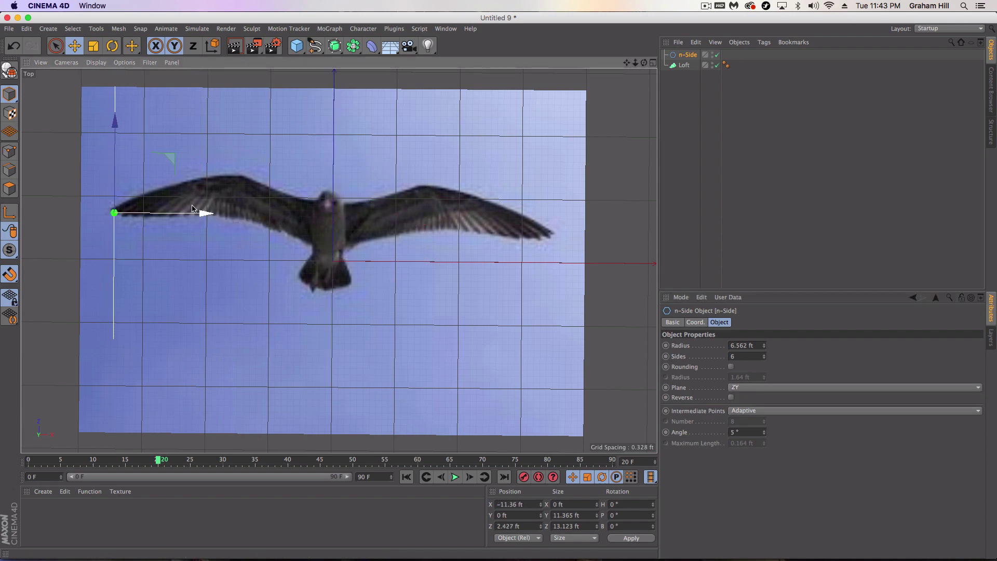
pyautogui.moveTo(116, 129); pyautogui.dragTo(116, 128)
pyautogui.moveTo(686, 50); pyautogui.dragTo(688, 66)
# Scale the n-Side down to about 0.1 ft and align it with the left wing tip at about X -11 ft
pyautogui.scroll(5, 102, 228)
pyautogui.scroll(-3, 223, 169)
pyautogui.keyDown('alt'); pyautogui.moveTo(197, 159); pyautogui.dragTo(188, 211, button='middle'); pyautogui.keyUp('alt')
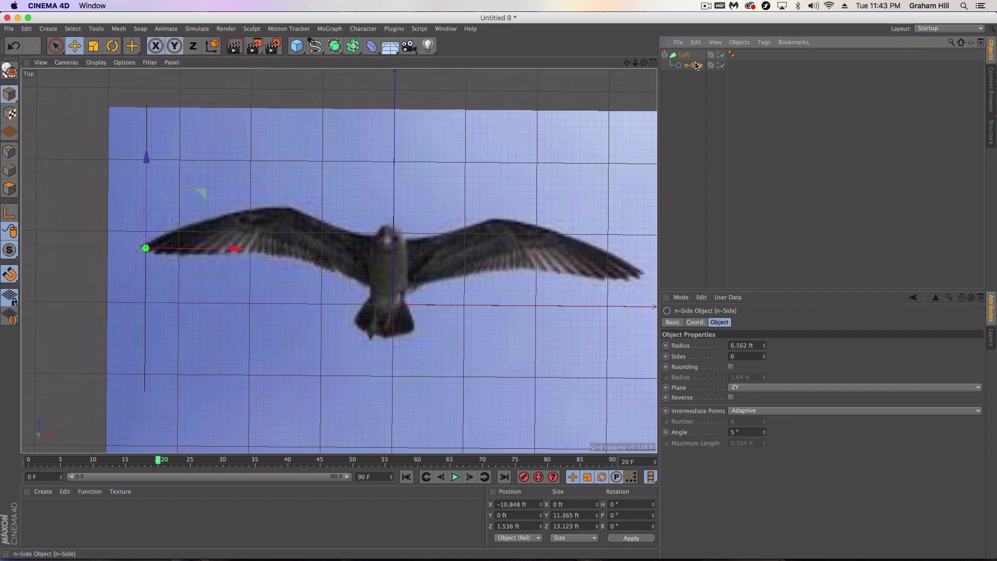
pyautogui.press('t')
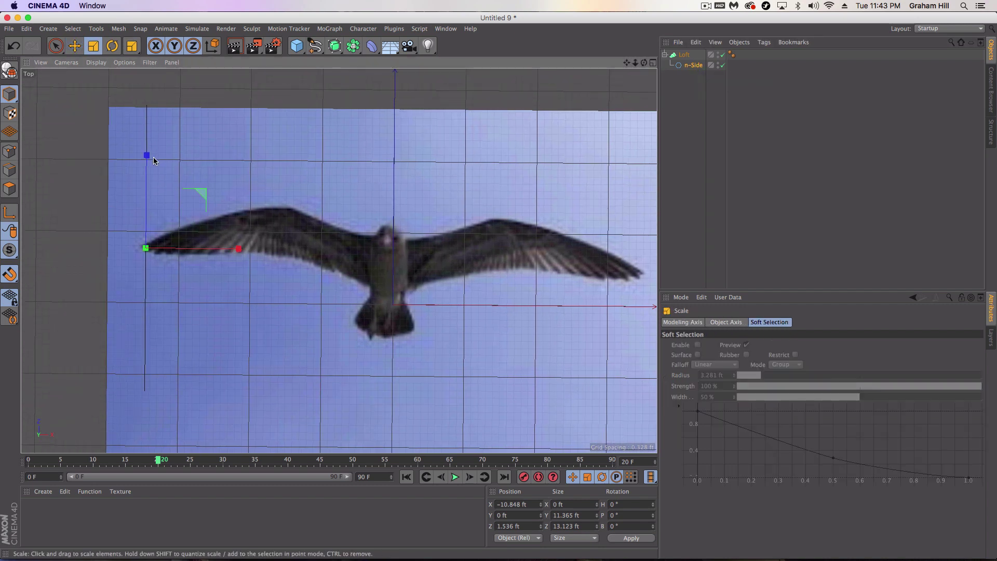
pyautogui.moveTo(151, 157); pyautogui.dragTo(143, 248)
pyautogui.scroll(5, 144, 248)
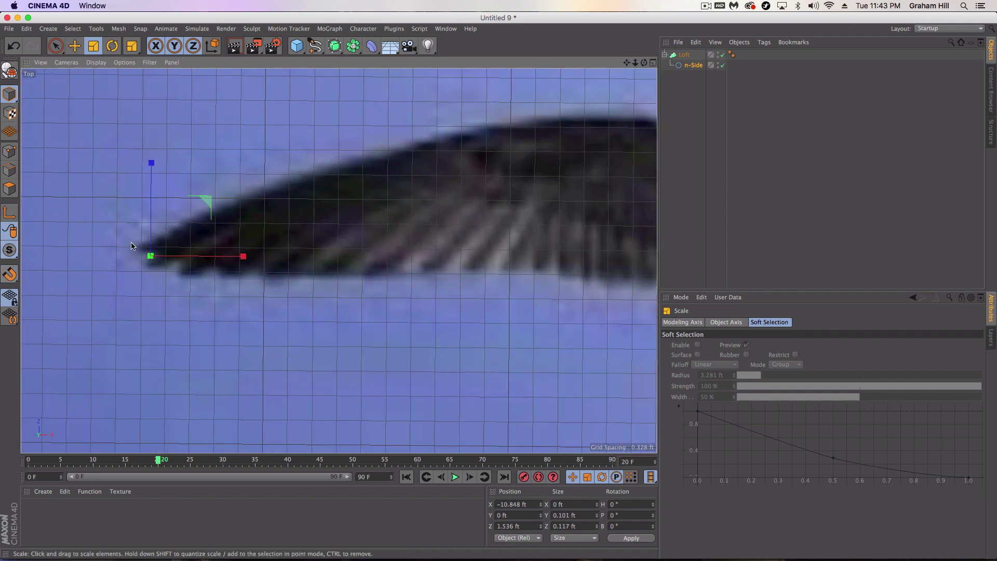
pyautogui.press('e')
pyautogui.moveTo(245, 260); pyautogui.dragTo(227, 259)
pyautogui.moveTo(145, 167); pyautogui.dragTo(146, 187)
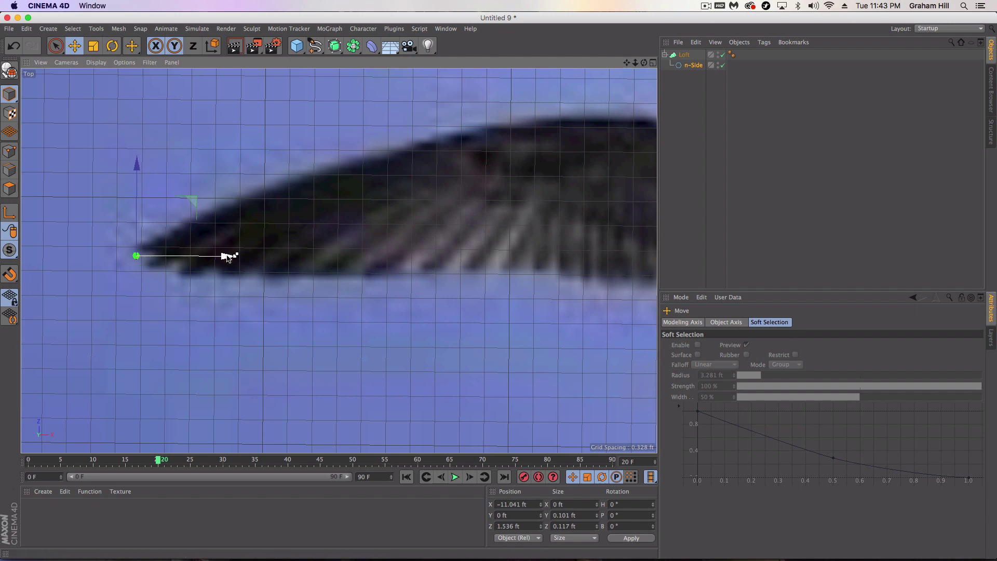
# Duplicate the tip n-Side to about X -8.434 ft, Z 1.994 ft, rotate it about 15.4°, and scale it to the wing's width
pyautogui.keyDown('ctrl'); pyautogui.moveTo(227, 258); pyautogui.dragTo(420, 258); pyautogui.keyUp('ctrl')
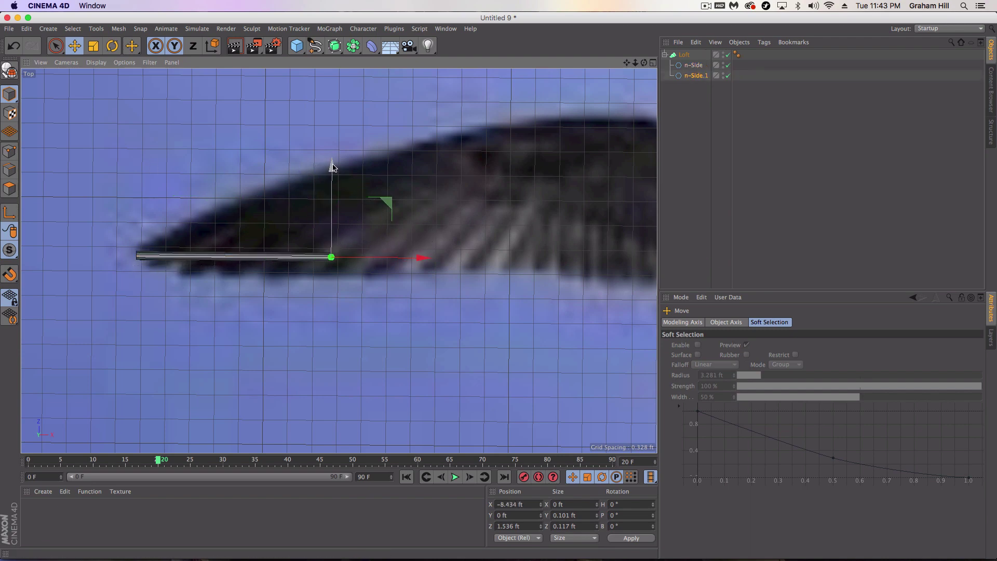
pyautogui.moveTo(333, 166); pyautogui.dragTo(335, 133)
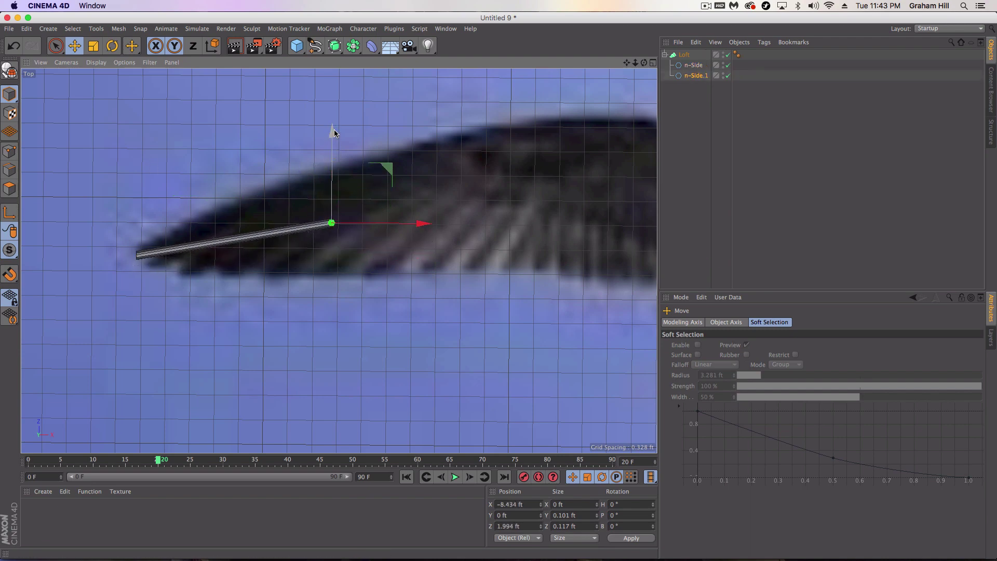
pyautogui.press('r')
pyautogui.moveTo(343, 173)
pyautogui.mouseDown()
pyautogui.moveTo(339, 158)
pyautogui.moveTo(299, 172)
pyautogui.moveTo(325, 170)
pyautogui.mouseUp()
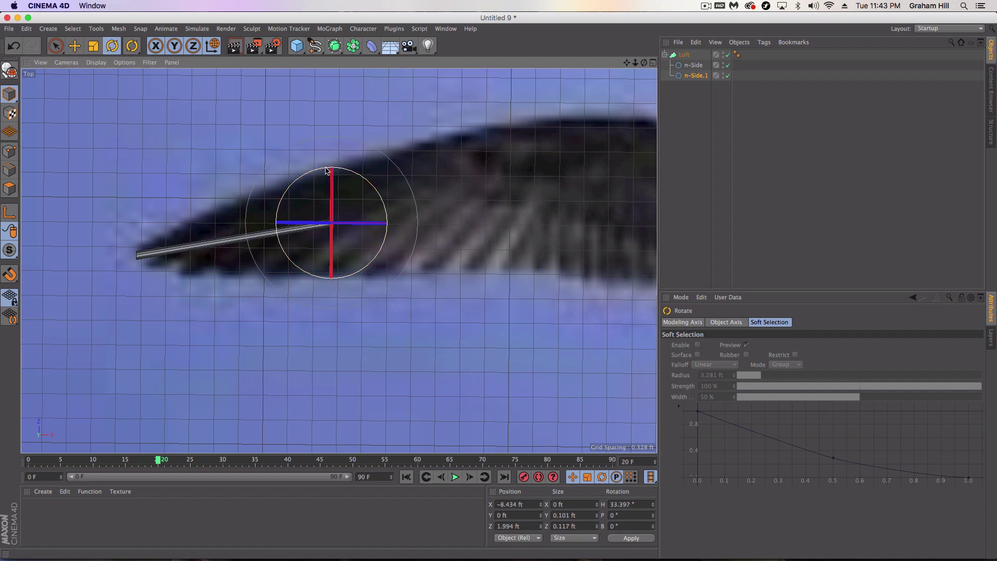
pyautogui.press('t')
pyautogui.moveTo(280, 145)
pyautogui.mouseDown()
pyautogui.moveTo(241, 83)
pyautogui.moveTo(271, 176)
pyautogui.moveTo(250, 89)
pyautogui.moveTo(279, 145)
pyautogui.mouseUp()
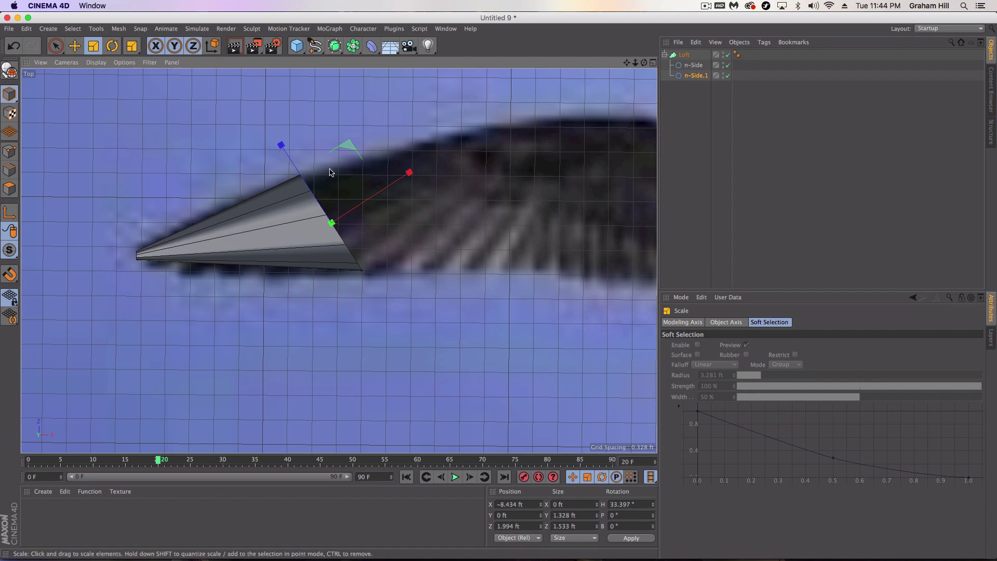
pyautogui.press('r')
pyautogui.moveTo(356, 167)
pyautogui.mouseDown()
pyautogui.moveTo(345, 158)
pyautogui.moveTo(356, 174)
pyautogui.mouseUp()
pyautogui.press('t')
pyautogui.moveTo(306, 135); pyautogui.dragTo(310, 146)
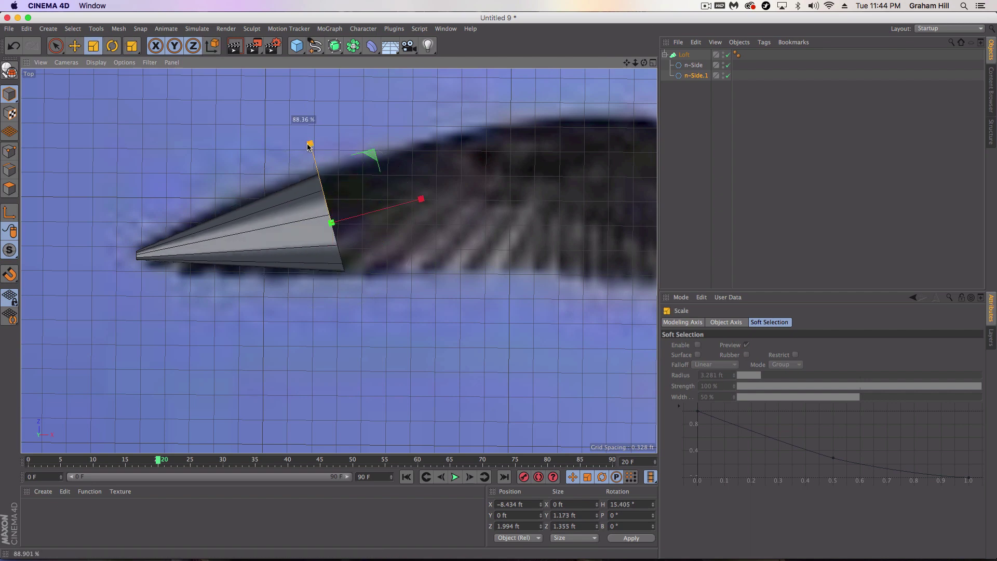
# Duplicate the cross-section to about X -5.97 ft, Z 2.674 ft on the left wing and rotate it to follow the bend
pyautogui.press('e')
pyautogui.keyDown('ctrl'); pyautogui.moveTo(431, 201); pyautogui.dragTo(615, 171); pyautogui.keyUp('ctrl')
pyautogui.keyDown('alt'); pyautogui.moveTo(604, 195); pyautogui.dragTo(388, 240, button='middle'); pyautogui.keyUp('alt')
pyautogui.scroll(-3, 387, 240)
pyautogui.press('r')
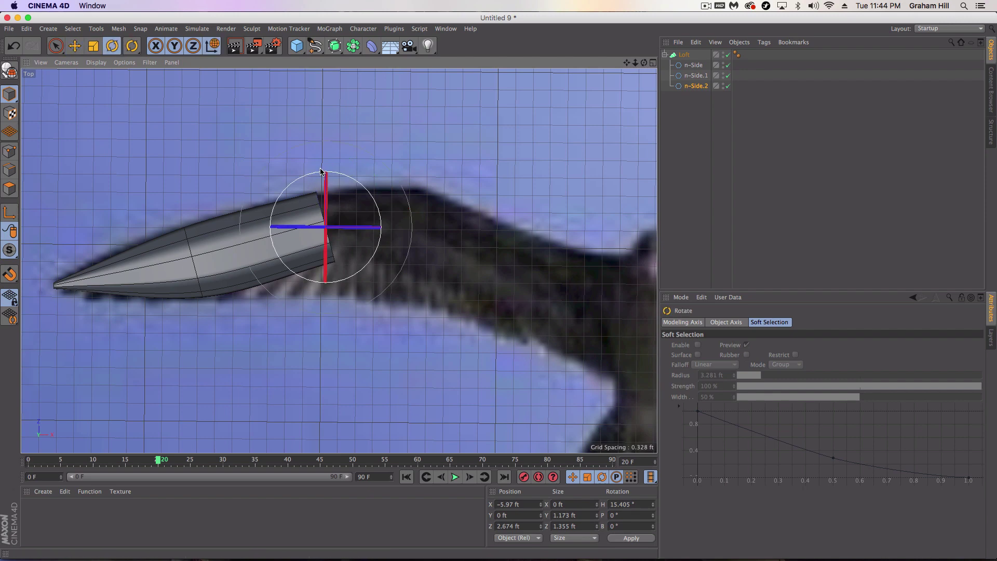
pyautogui.moveTo(331, 173)
pyautogui.mouseDown()
pyautogui.moveTo(353, 179)
pyautogui.moveTo(321, 152)
pyautogui.moveTo(327, 164)
pyautogui.mouseUp()
pyautogui.press('e')
pyautogui.press('t')
pyautogui.press('e')
pyautogui.press('t')
# Duplicate the cross-section to about X -4.146 ft, Z 2.343 ft, scale it to about 2 ft high, and rotate it about -8.7°
pyautogui.press('e')
pyautogui.keyDown('ctrl'); pyautogui.moveTo(414, 245); pyautogui.dragTo(511, 268); pyautogui.keyUp('ctrl')
pyautogui.press('t')
pyautogui.moveTo(424, 152); pyautogui.dragTo(424, 142)
pyautogui.press('r')
pyautogui.moveTo(444, 187); pyautogui.dragTo(451, 191)
# Duplicate the cross-section past the left wing's bend and rotate it to follow the wing's slope toward the body
pyautogui.press('e')
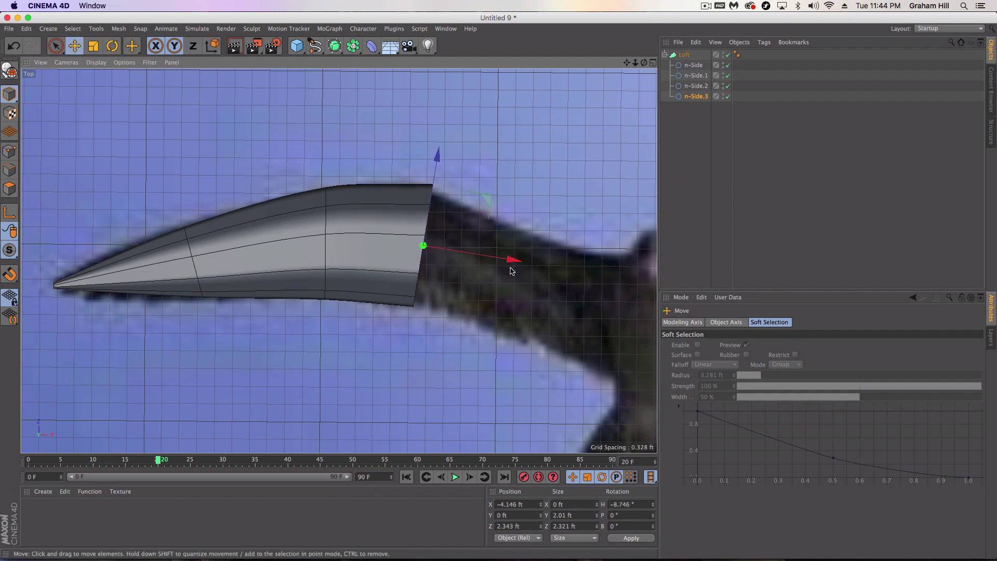
pyautogui.keyDown('ctrl'); pyautogui.moveTo(513, 259); pyautogui.dragTo(587, 285); pyautogui.keyUp('ctrl')
pyautogui.press('t')
pyautogui.press('r')
pyautogui.moveTo(506, 212); pyautogui.dragTo(525, 198)
pyautogui.press('t')
# Place another cross-section copy near the root of the left wing, rotating and repositioning it to match the silhouette
pyautogui.press('e')
pyautogui.keyDown('ctrl'); pyautogui.moveTo(583, 303); pyautogui.dragTo(677, 338); pyautogui.keyUp('ctrl')
pyautogui.press('r')
pyautogui.moveTo(574, 254); pyautogui.dragTo(560, 255)
pyautogui.press('e')
pyautogui.moveTo(599, 219); pyautogui.dragTo(603, 216)
pyautogui.press('t')
pyautogui.press('e')
pyautogui.moveTo(644, 318); pyautogui.dragTo(649, 319)
pyautogui.keyDown('alt'); pyautogui.moveTo(617, 292); pyautogui.dragTo(446, 272, button='middle'); pyautogui.keyUp('alt')
pyautogui.keyDown('alt'); pyautogui.moveTo(509, 304); pyautogui.dragTo(343, 294, button='middle'); pyautogui.keyUp('alt')
# Duplicate two cross-sections across the body, the first at about X -0.36 ft, and rotate each to follow the wing line
pyautogui.keyDown('ctrl'); pyautogui.moveTo(341, 293); pyautogui.dragTo(376, 294); pyautogui.keyUp('ctrl')
pyautogui.press('r')
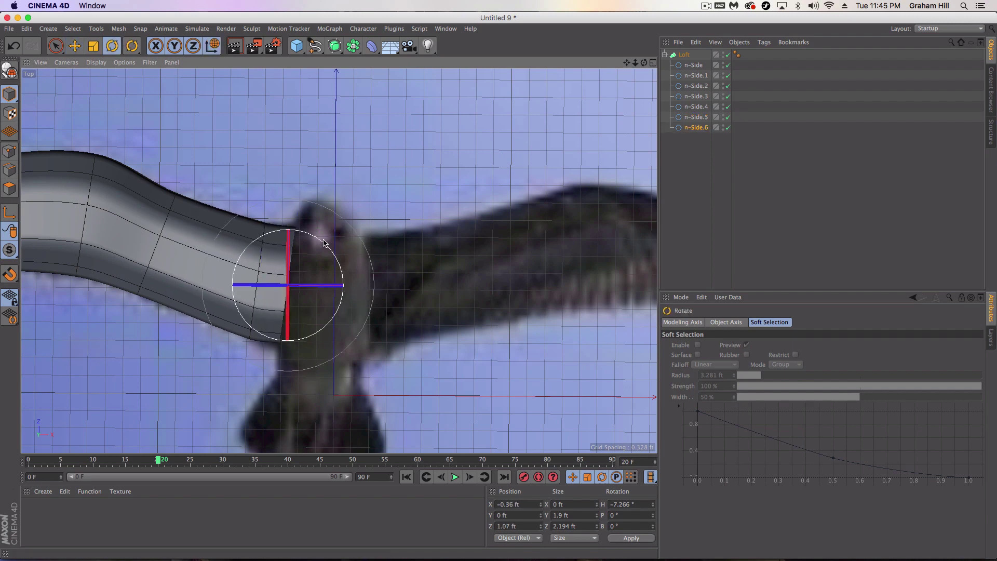
pyautogui.moveTo(324, 243)
pyautogui.mouseDown()
pyautogui.moveTo(318, 230)
pyautogui.moveTo(321, 239)
pyautogui.mouseUp()
pyautogui.press('e')
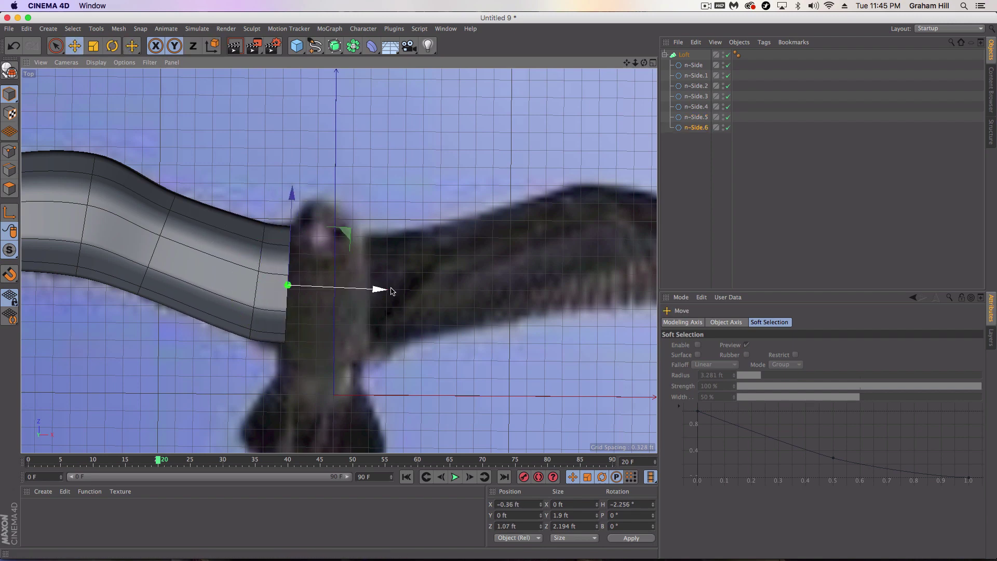
pyautogui.keyDown('ctrl'); pyautogui.moveTo(379, 290); pyautogui.dragTo(470, 289); pyautogui.keyUp('ctrl')
pyautogui.press('r')
pyautogui.moveTo(389, 244); pyautogui.dragTo(394, 237)
# Duplicate two more cross-sections along the right wing out to about X 5.061 ft and scale the outer one to fit
pyautogui.press('e')
pyautogui.keyDown('ctrl'); pyautogui.moveTo(410, 290); pyautogui.dragTo(493, 287); pyautogui.keyUp('ctrl')
pyautogui.keyDown('ctrl'); pyautogui.moveTo(457, 183); pyautogui.dragTo(574, 190); pyautogui.keyUp('ctrl')
pyautogui.press('t')
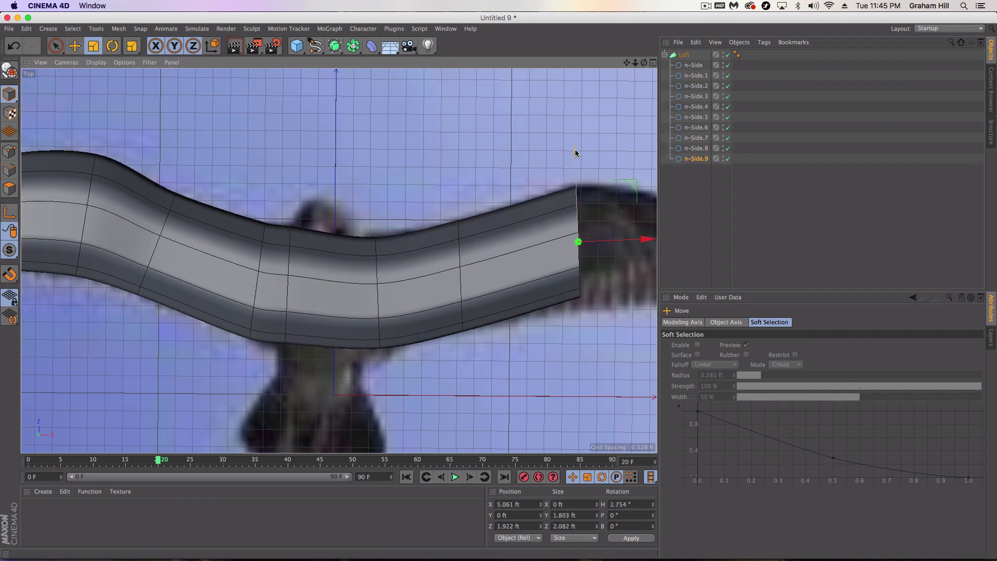
pyautogui.moveTo(575, 151); pyautogui.dragTo(574, 135)
# Duplicate the cross-section beyond the right wing's bend, rotate it, and lower it onto the wing
pyautogui.press('e')
pyautogui.keyDown('alt'); pyautogui.moveTo(625, 252); pyautogui.dragTo(343, 262, button='middle'); pyautogui.keyUp('alt')
pyautogui.keyDown('ctrl'); pyautogui.moveTo(390, 249); pyautogui.dragTo(523, 244); pyautogui.keyUp('ctrl')
pyautogui.press('r')
pyautogui.moveTo(444, 191); pyautogui.dragTo(450, 193)
pyautogui.press('e')
pyautogui.moveTo(437, 156); pyautogui.dragTo(431, 194)
# Add the next cross-section copy farther out on the right wing and shift it down along the silhouette
pyautogui.press('t')
pyautogui.press('e')
pyautogui.keyDown('ctrl'); pyautogui.moveTo(526, 269); pyautogui.dragTo(622, 273); pyautogui.keyUp('ctrl')
pyautogui.moveTo(530, 180); pyautogui.dragTo(529, 215)
pyautogui.press('t')
pyautogui.press('r')
pyautogui.press('t')
# Duplicate the cross-section close to the right wing tip and scale it down to the narrowing wing
pyautogui.press('e')
pyautogui.keyDown('ctrl'); pyautogui.moveTo(614, 293); pyautogui.dragTo(742, 300); pyautogui.keyUp('ctrl')
pyautogui.keyDown('alt'); pyautogui.moveTo(512, 269); pyautogui.dragTo(312, 270, button='middle'); pyautogui.keyUp('alt')
pyautogui.press('t')
pyautogui.moveTo(453, 208); pyautogui.dragTo(455, 233)
# Place the final cross-section copy at the right wing tip, about X 11.849 ft, and scale it to about 0.06 ft
pyautogui.press('e')
pyautogui.keyDown('ctrl'); pyautogui.moveTo(543, 322); pyautogui.dragTo(557, 323); pyautogui.keyUp('ctrl')
pyautogui.press('t')
pyautogui.moveTo(466, 233)
pyautogui.mouseDown()
pyautogui.moveTo(464, 309)
pyautogui.moveTo(469, 234)
pyautogui.mouseUp()
# Inspect the lofted wings in the Perspective view and return to the maximized Top view
pyautogui.press('e')
pyautogui.keyDown('alt'); pyautogui.moveTo(392, 240); pyautogui.dragTo(303, 262, button='right'); pyautogui.keyUp('alt')
pyautogui.keyDown('alt'); pyautogui.moveTo(302, 262); pyautogui.dragTo(460, 270, button='middle'); pyautogui.keyUp('alt')
pyautogui.middleClick(488, 153)
pyautogui.middleClick(291, 103)
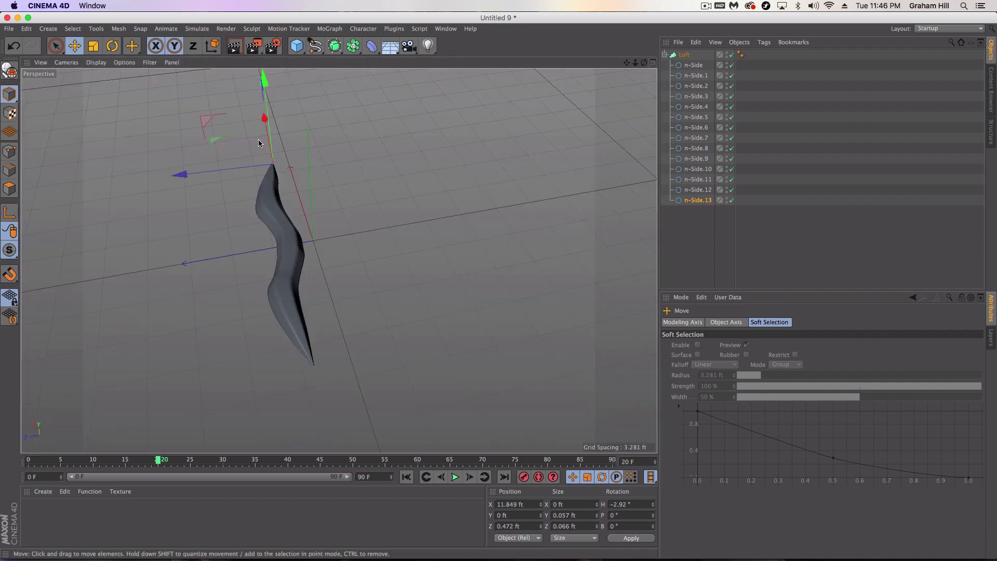
pyautogui.keyDown('alt'); pyautogui.moveTo(251, 266); pyautogui.dragTo(232, 252); pyautogui.keyUp('alt')
pyautogui.click(651, 65)
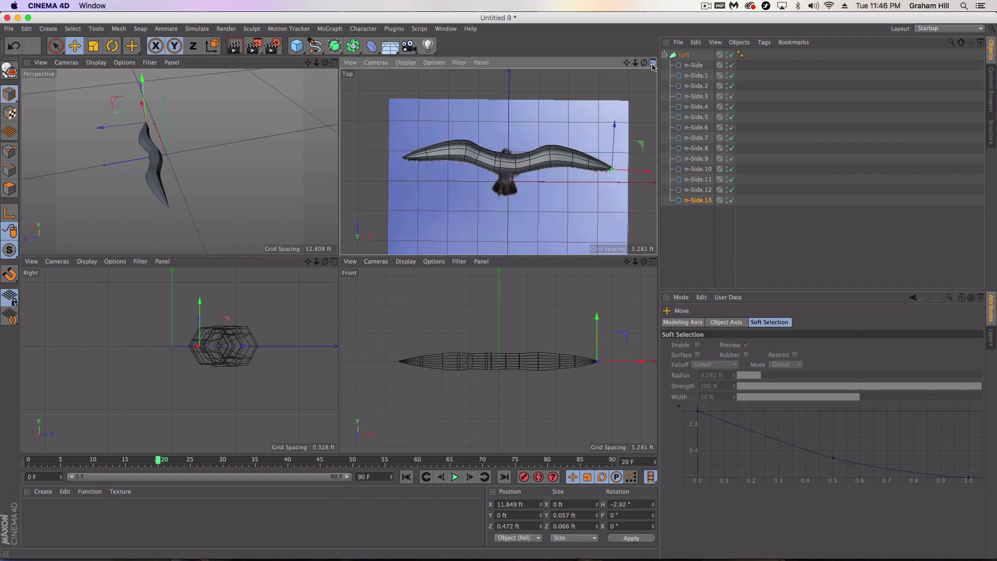
pyautogui.click(651, 65)
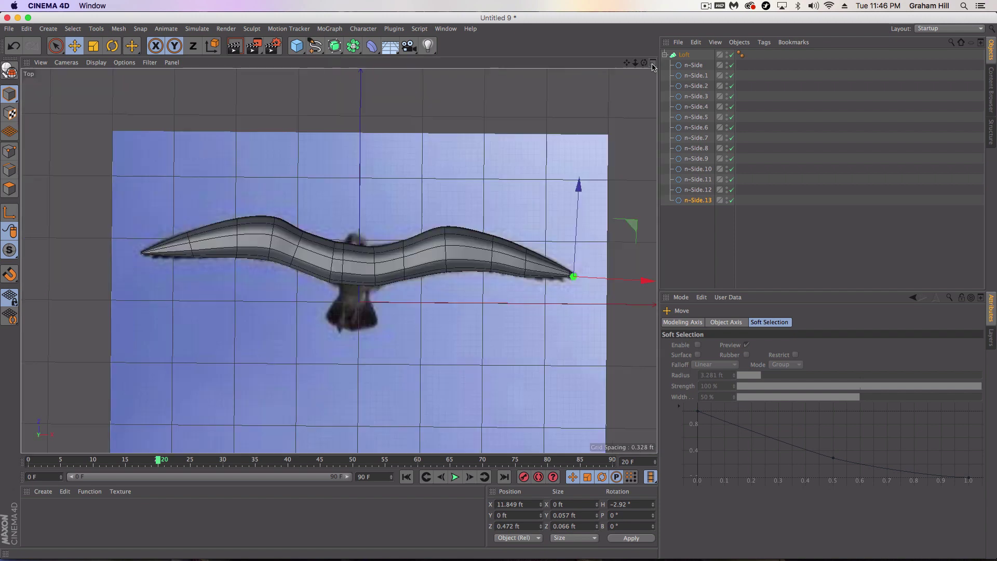
# Hide the wing Loft in the viewport and add a second Loft object
pyautogui.click(728, 54)
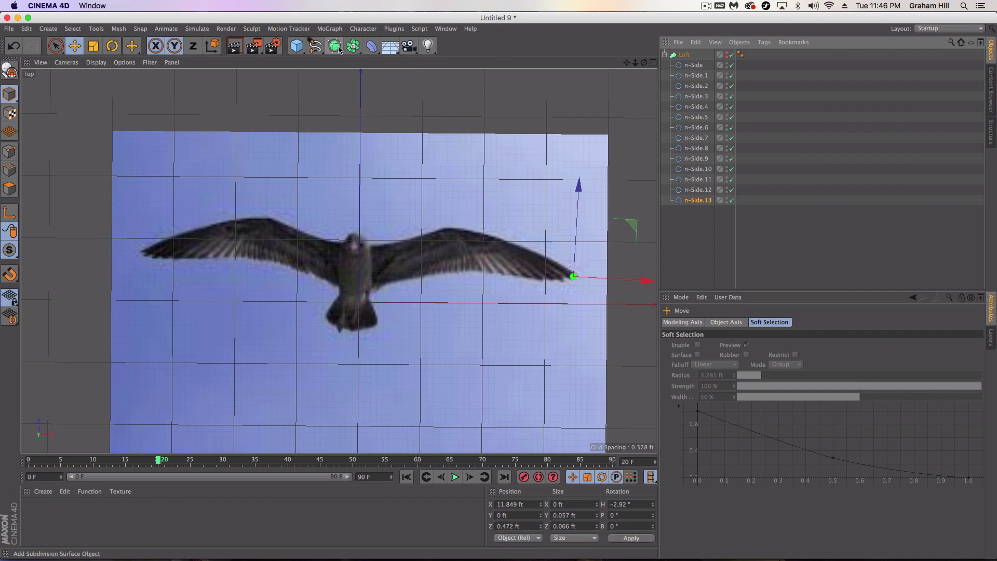
pyautogui.moveTo(339, 50); pyautogui.dragTo(452, 80)
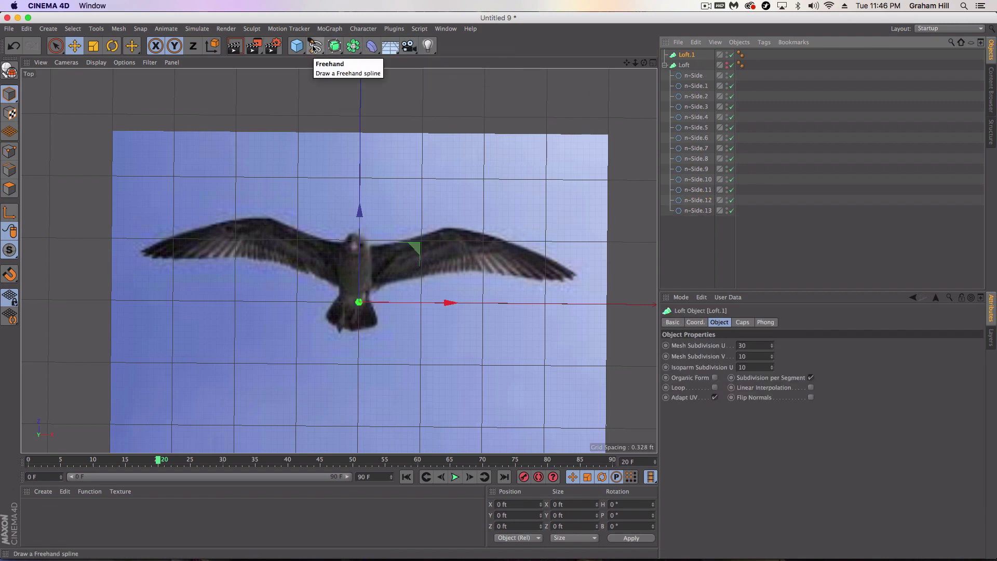
pyautogui.moveTo(299, 48); pyautogui.dragTo(320, 21)
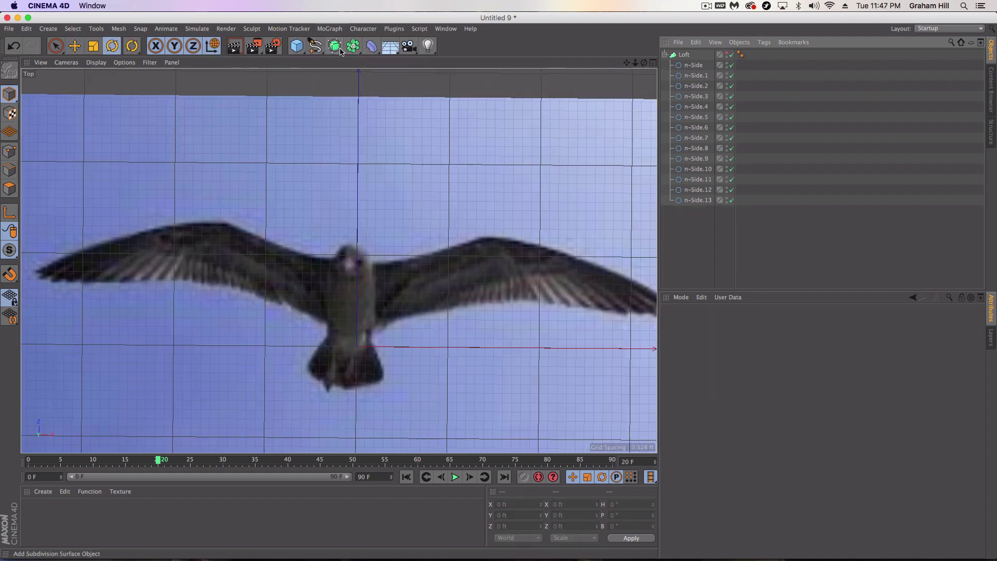
pyautogui.moveTo(341, 51); pyautogui.dragTo(448, 82)
# Add a new n-Side spline and set its plane to XY
pyautogui.moveTo(315, 48); pyautogui.dragTo(358, 117)
pyautogui.click(748, 389)
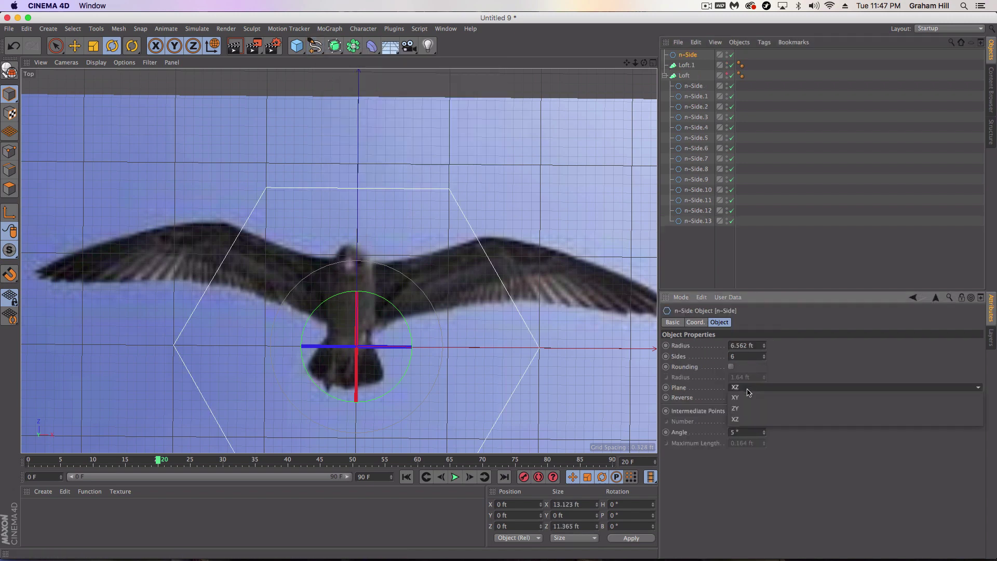
pyautogui.click(736, 397)
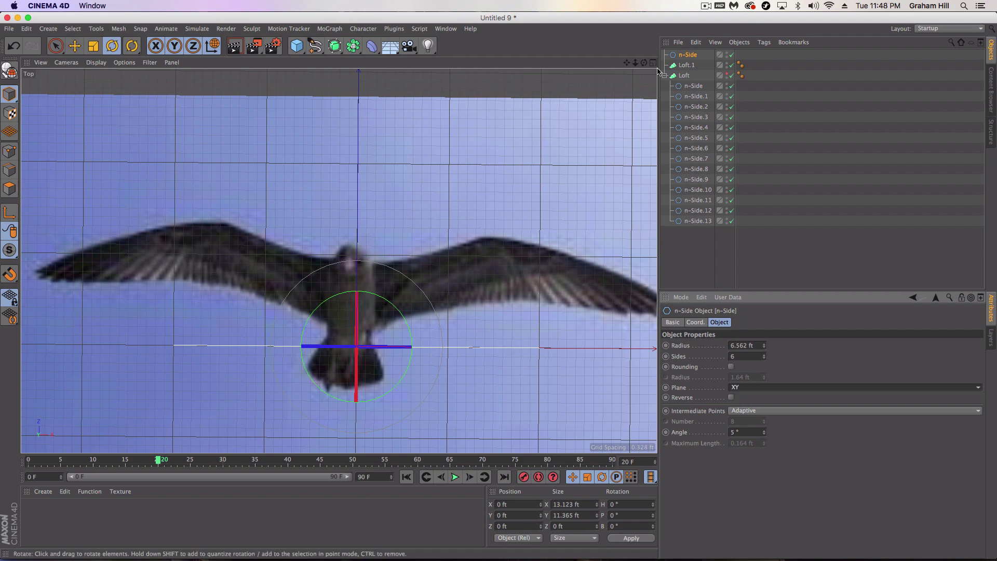
# Make the new n-Side a child of the second Loft and place it at the bird's head, scaled to about 0.44 ft wide
pyautogui.moveTo(688, 54); pyautogui.dragTo(687, 65)
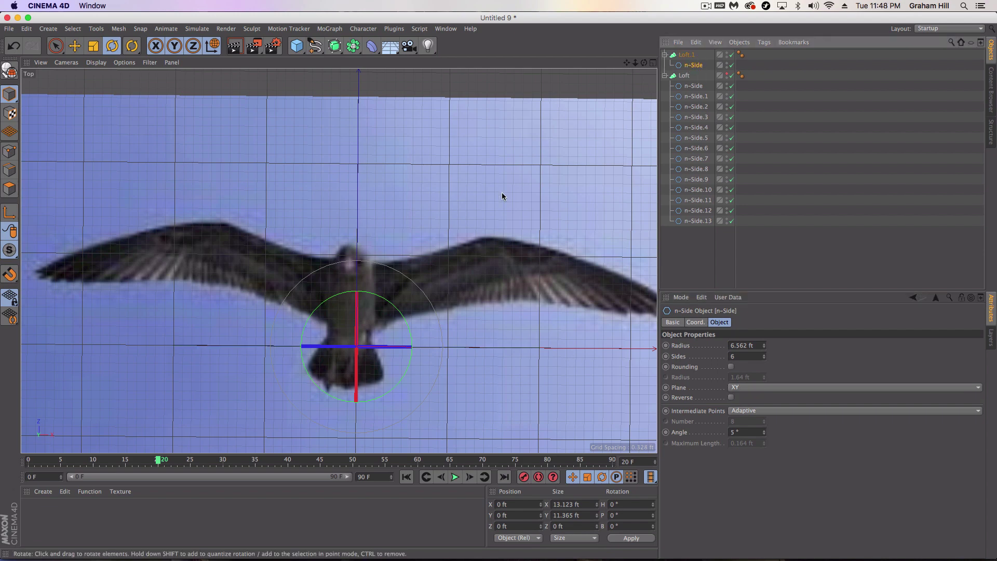
pyautogui.press('e')
pyautogui.moveTo(358, 251); pyautogui.dragTo(357, 159)
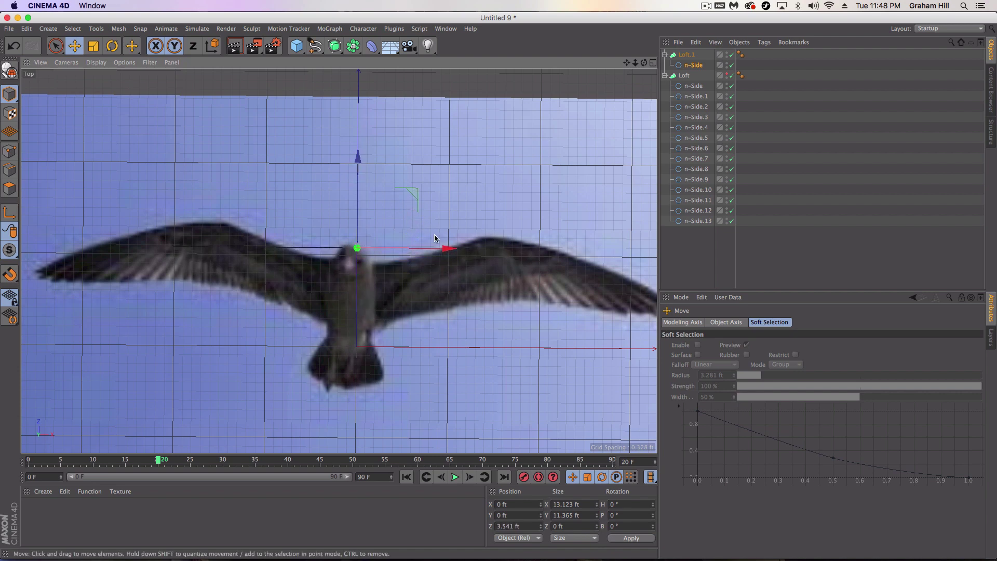
pyautogui.moveTo(445, 253); pyautogui.dragTo(350, 239)
pyautogui.press('t')
pyautogui.scroll(5, 345, 230)
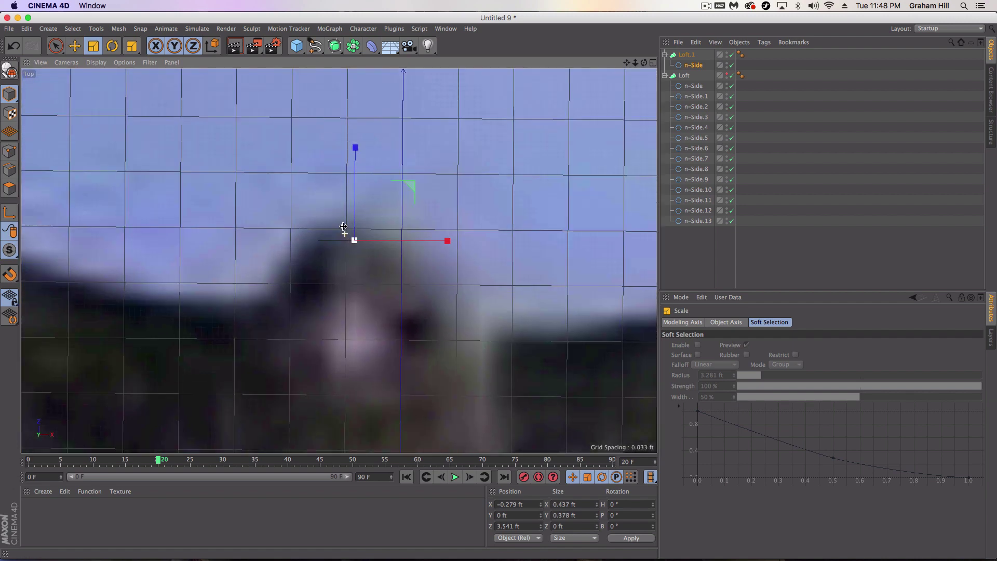
# Refine the head cross-section to about X -0.181 ft, Z 3.669 ft and a width of about 0.24 ft
pyautogui.press('e')
pyautogui.moveTo(359, 146); pyautogui.dragTo(354, 139)
pyautogui.moveTo(445, 225); pyautogui.dragTo(426, 236)
pyautogui.scroll(-5, 421, 251)
pyautogui.press('t')
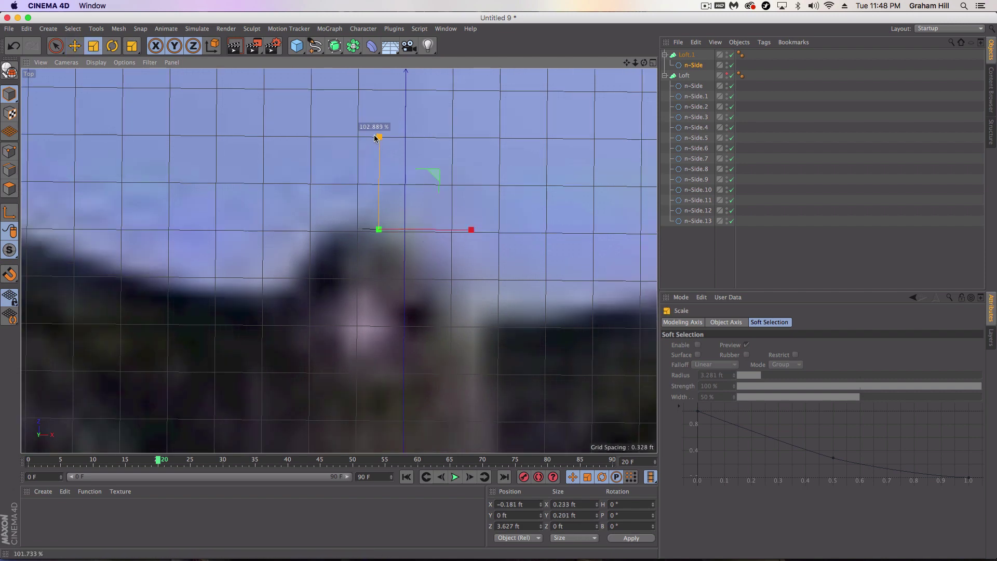
pyautogui.press('e')
pyautogui.press('z')
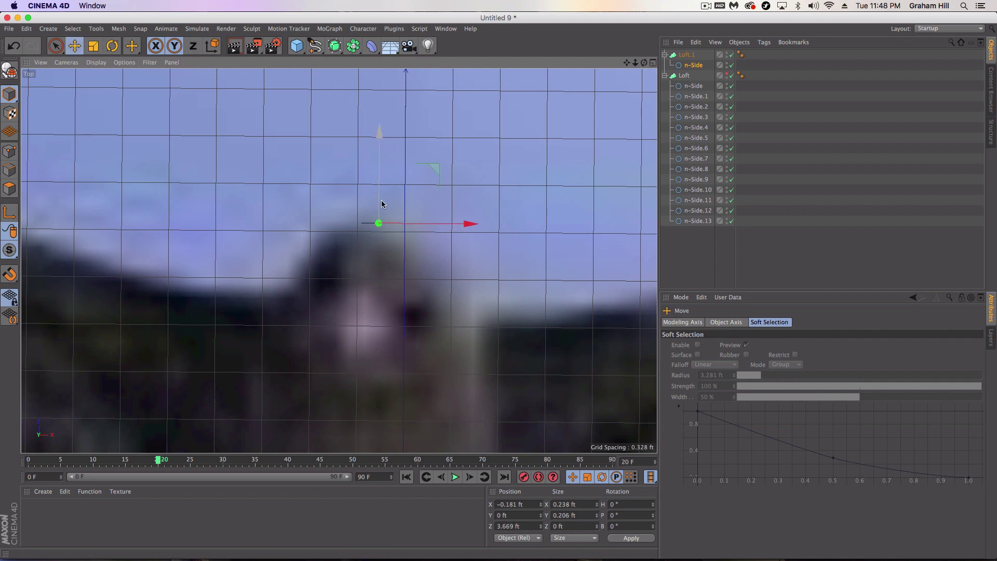
# Duplicate the cross-section down the head and torso, scaling the copies to the body outline, ending at about Z 0.505 ft and 1.74 ft wide
pyautogui.scroll(-5, 385, 212)
pyautogui.press('z')
pyautogui.moveTo(385, 128)
pyautogui.keyDown('ctrl'); pyautogui.mouseDown()
pyautogui.moveTo(385, 161)
pyautogui.moveTo(385, 143)
pyautogui.mouseUp(); pyautogui.keyUp('ctrl')
pyautogui.press('t')
pyautogui.moveTo(479, 227); pyautogui.dragTo(652, 227)
pyautogui.press('e')
pyautogui.press('z')
pyautogui.keyDown('ctrl'); pyautogui.moveTo(382, 140); pyautogui.dragTo(383, 201); pyautogui.keyUp('ctrl')
pyautogui.press('t')
pyautogui.moveTo(473, 294); pyautogui.dragTo(503, 295)
pyautogui.press('e')
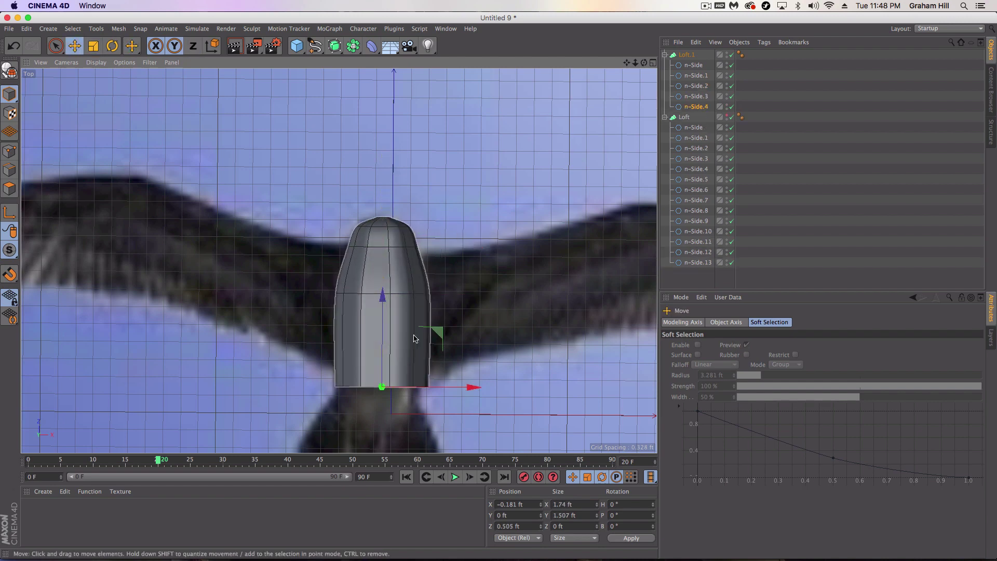
# Narrow the lower-body cross-section and add a smaller copy at the base of the tail, about Z 0.243 ft and 1.17 ft wide
pyautogui.press('t')
pyautogui.moveTo(469, 391); pyautogui.dragTo(450, 395)
pyautogui.keyDown('alt'); pyautogui.moveTo(391, 341); pyautogui.dragTo(364, 215, button='middle'); pyautogui.keyUp('alt')
pyautogui.press('e')
pyautogui.moveTo(446, 262); pyautogui.dragTo(442, 262)
pyautogui.keyDown('ctrl'); pyautogui.moveTo(353, 167); pyautogui.dragTo(353, 182); pyautogui.keyUp('ctrl')
pyautogui.press('t')
pyautogui.moveTo(444, 261); pyautogui.dragTo(419, 273)
pyautogui.press('e')
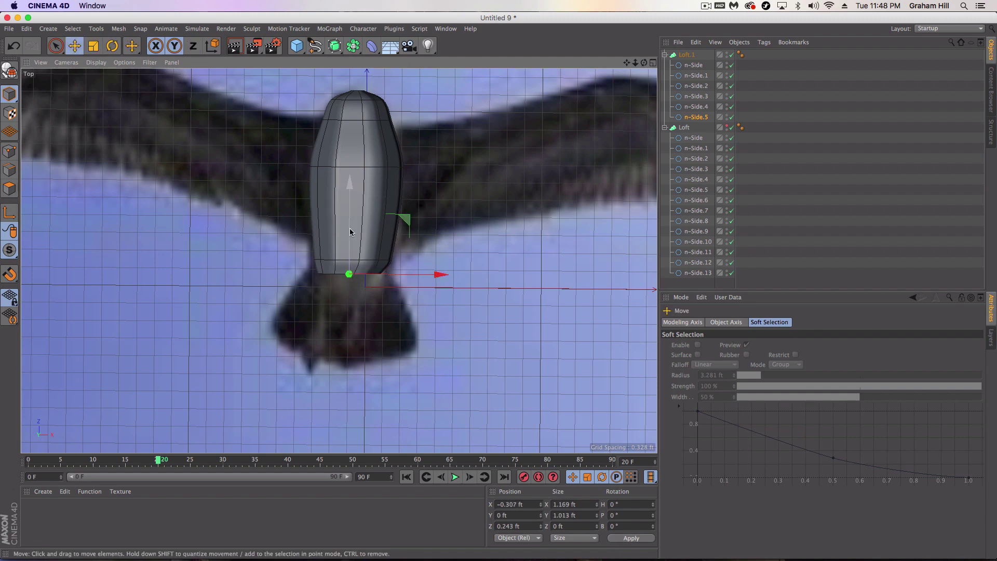
# Add a wide cross-section copy across the tail and a narrower one at its end, about Z -1.429 ft and 1.155 ft wide
pyautogui.keyDown('ctrl'); pyautogui.moveTo(347, 185); pyautogui.dragTo(334, 267); pyautogui.keyUp('ctrl')
pyautogui.press('t')
pyautogui.moveTo(442, 356); pyautogui.dragTo(594, 330)
pyautogui.press('e')
pyautogui.moveTo(344, 263)
pyautogui.mouseDown()
pyautogui.moveTo(342, 241)
pyautogui.moveTo(345, 277)
pyautogui.mouseUp()
pyautogui.press('t')
pyautogui.moveTo(437, 362); pyautogui.dragTo(381, 376)
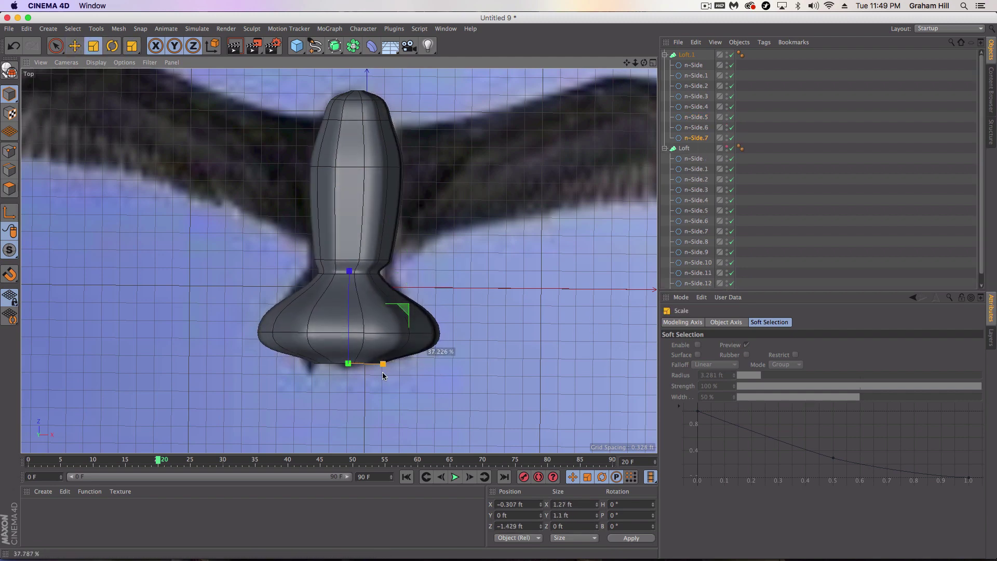
pyautogui.scroll(-3, 364, 239)
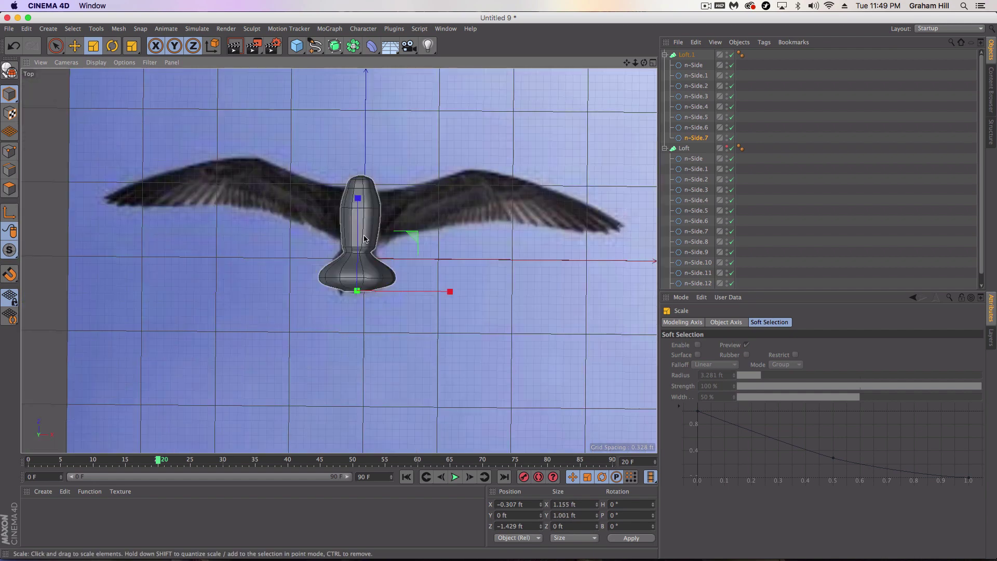
# Show the wing Loft again and inspect it together with the body in the maximized Perspective view
pyautogui.click(653, 63)
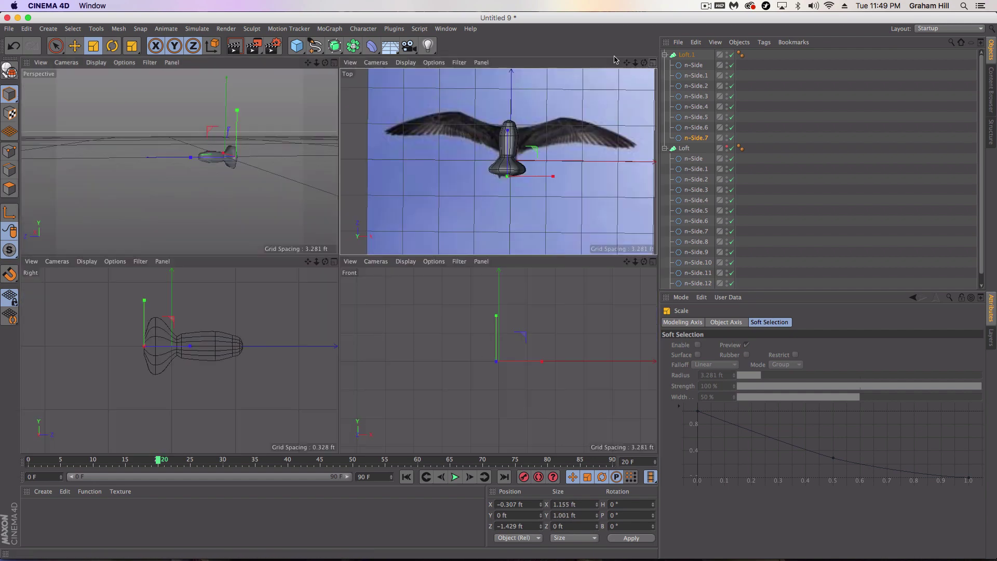
pyautogui.click(334, 62)
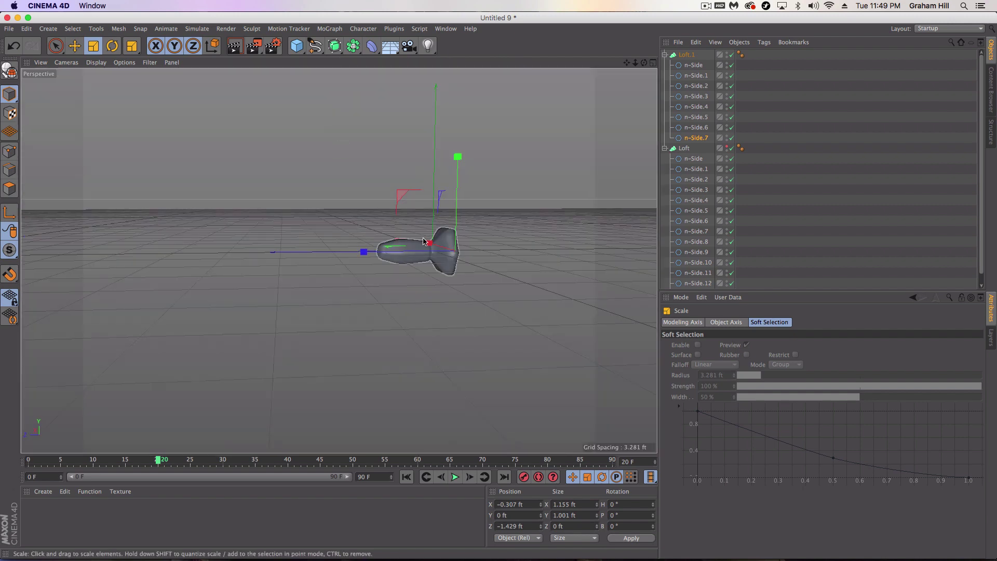
pyautogui.keyDown('alt'); pyautogui.moveTo(423, 241); pyautogui.dragTo(265, 325); pyautogui.keyUp('alt')
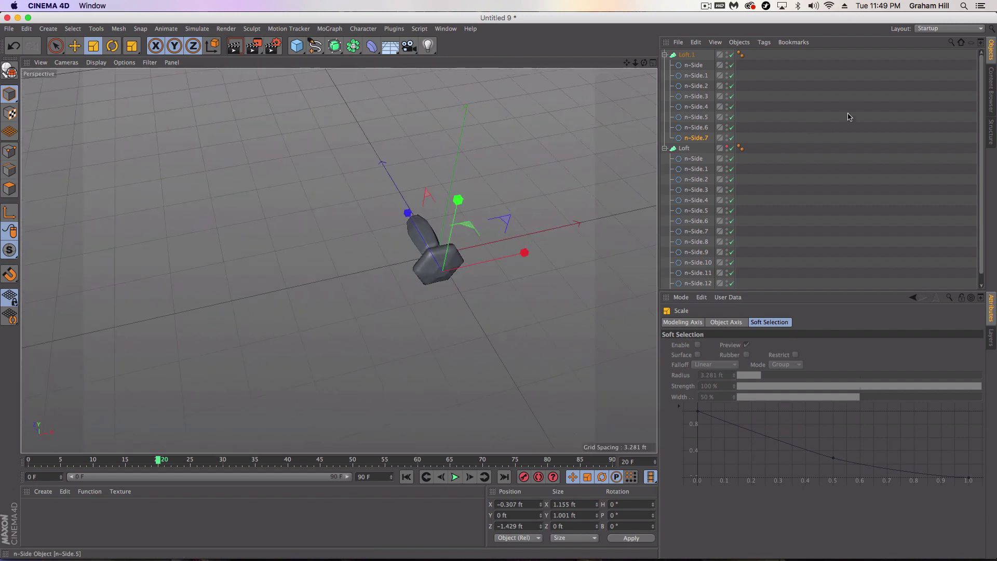
pyautogui.click(726, 148)
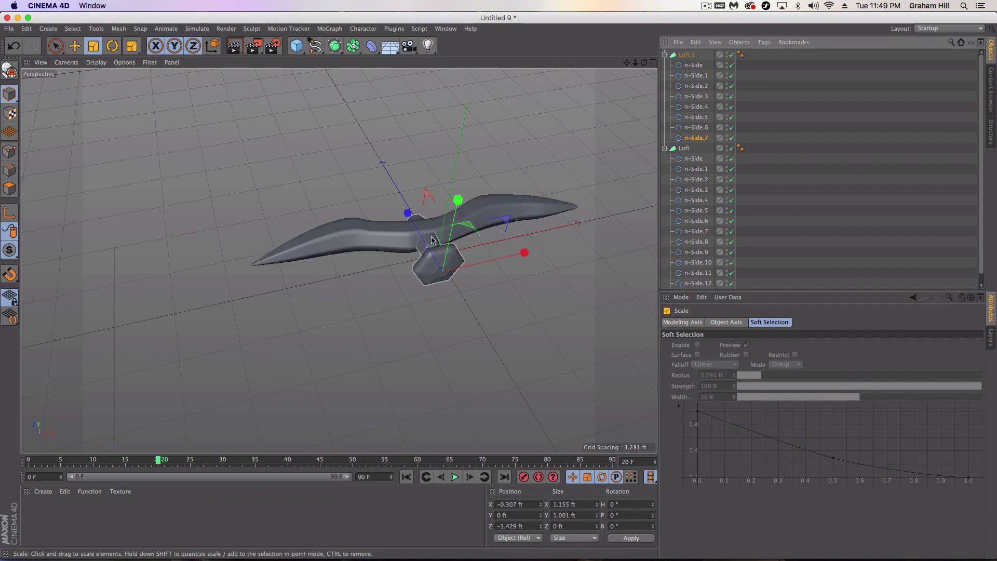
pyautogui.scroll(3, 432, 224)
pyautogui.keyDown('alt'); pyautogui.moveTo(433, 223); pyautogui.dragTo(429, 180); pyautogui.keyUp('alt')
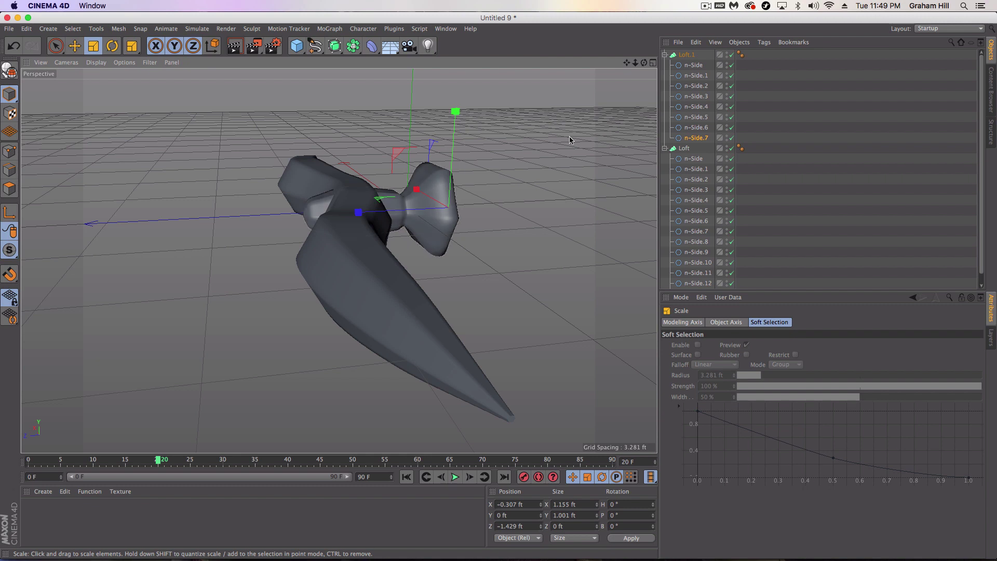
# Select the wing Loft and hide the body Loft in the viewport
pyautogui.click(678, 150)
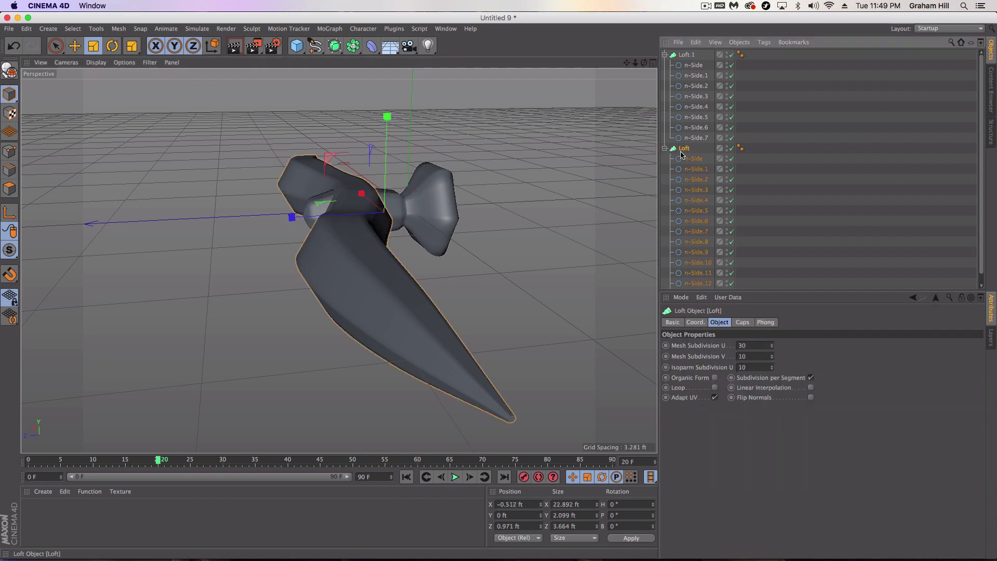
pyautogui.rightClick(682, 151)
pyautogui.click(729, 52)
pyautogui.click(727, 53)
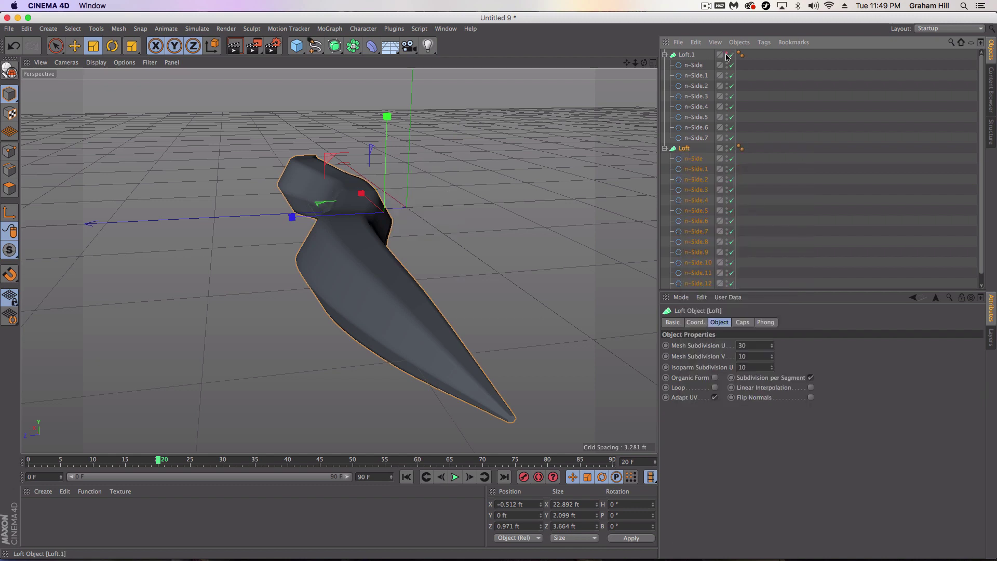
# Try to merge the wing Loft and its child splines with Connect Objects + Delete, and undo the merge
pyautogui.rightClick(686, 150)
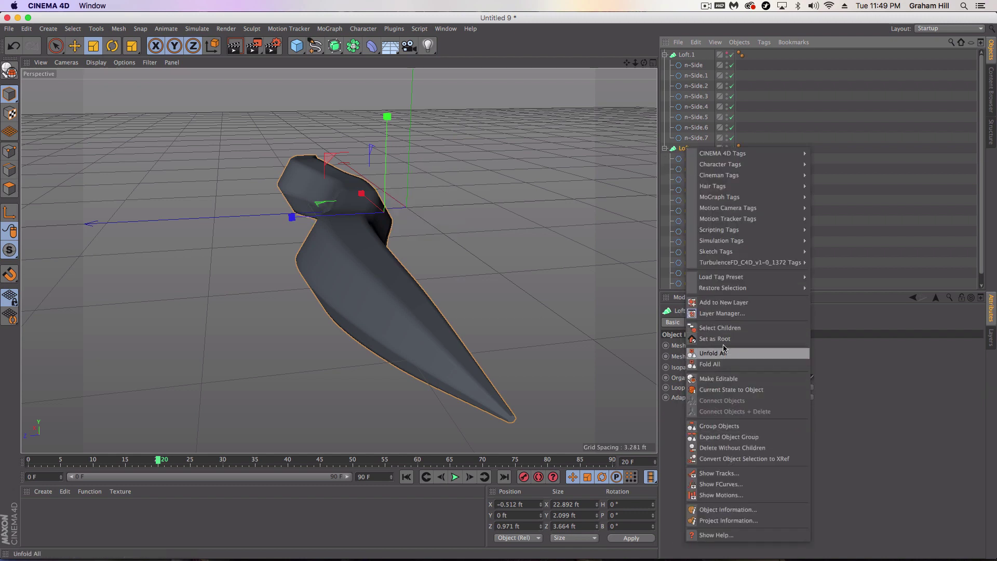
pyautogui.click(726, 328)
pyautogui.rightClick(684, 148)
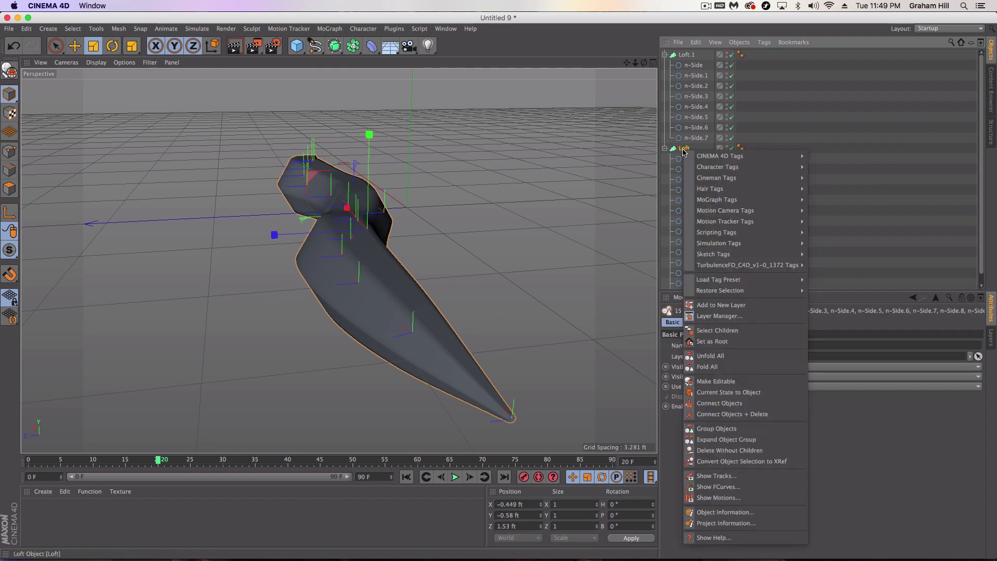
pyautogui.click(714, 414)
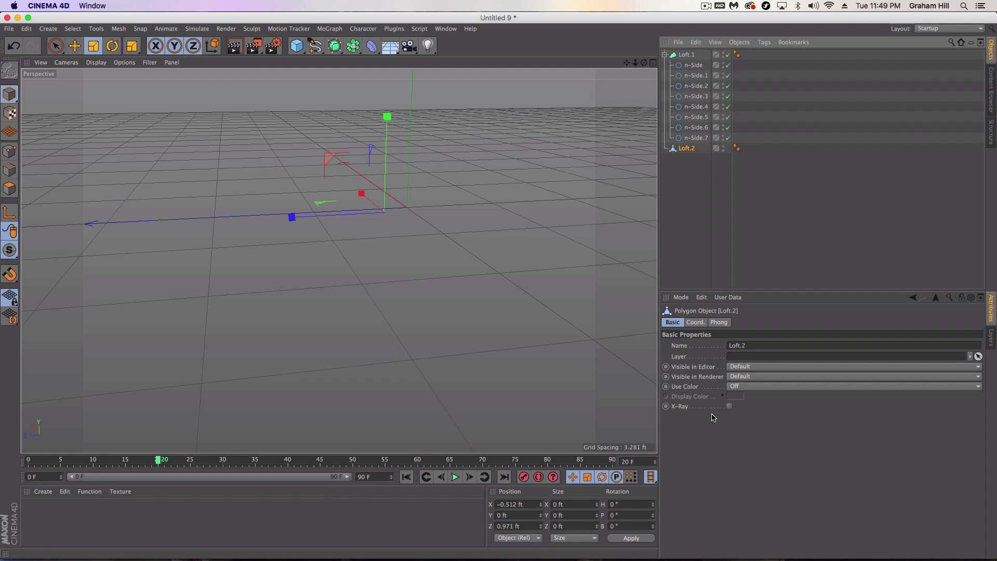
pyautogui.press('super+z')
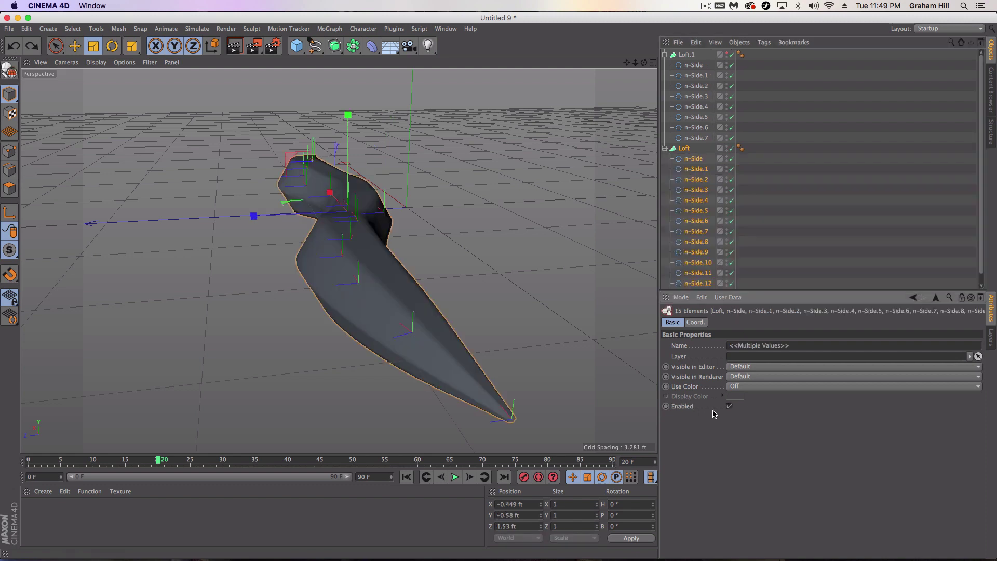
# Make the wing Loft editable and merge it with its children into one polygon object using Connect Objects + Delete
pyautogui.click(12, 70)
pyautogui.rightClick(686, 149)
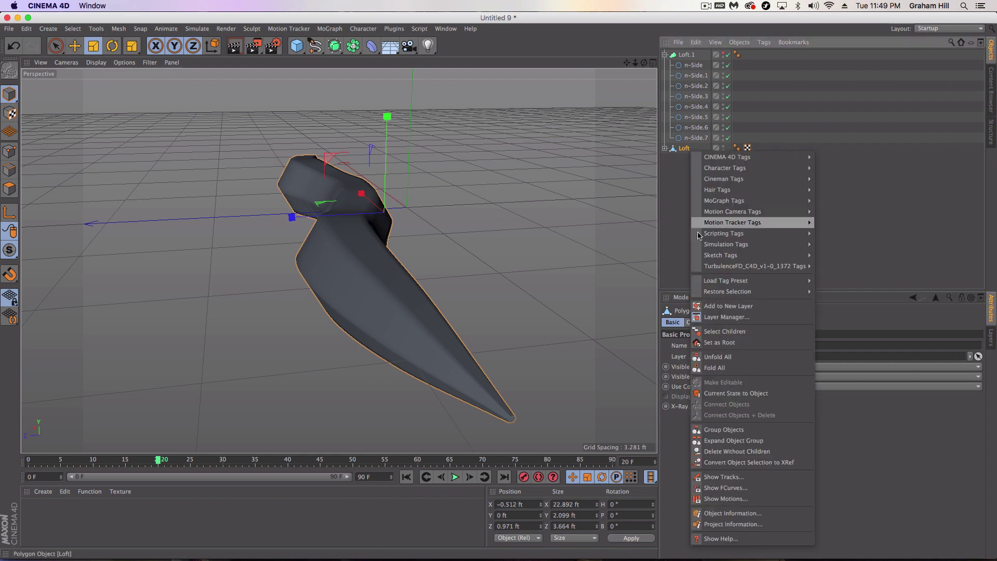
pyautogui.click(721, 331)
pyautogui.rightClick(679, 151)
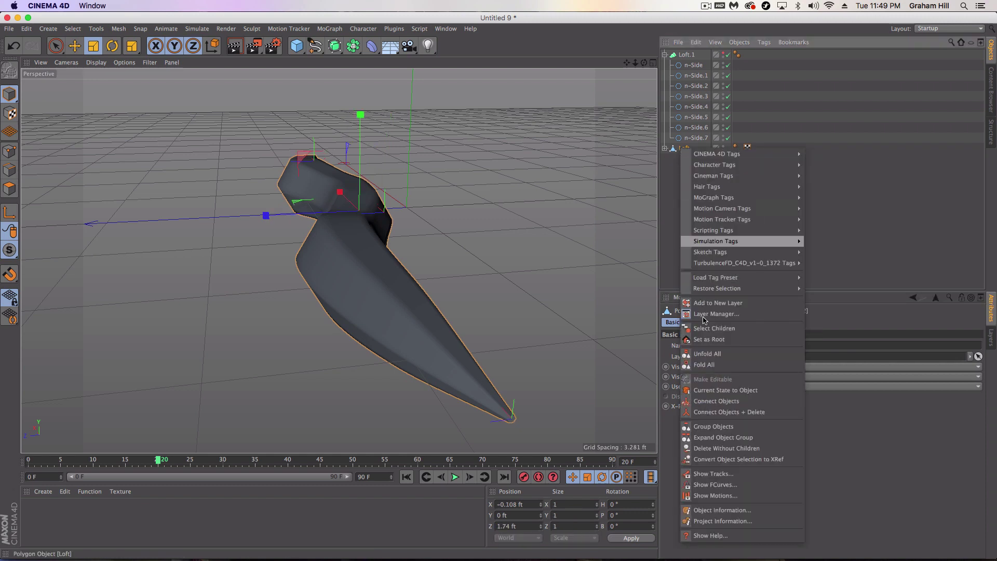
pyautogui.click(719, 408)
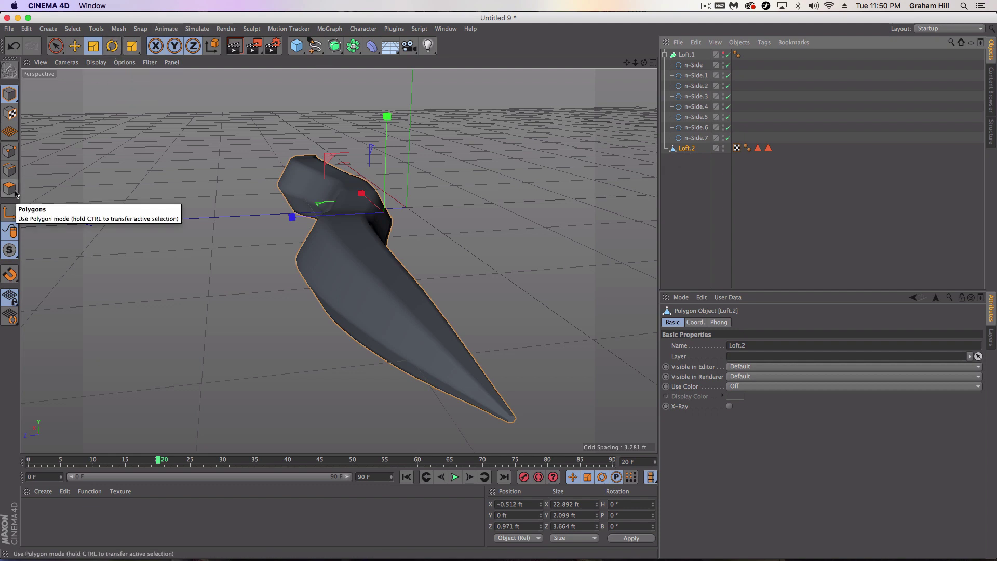
# Flatten the merged wings to about 0.534 ft in Y and show the body Loft again
pyautogui.click(94, 46)
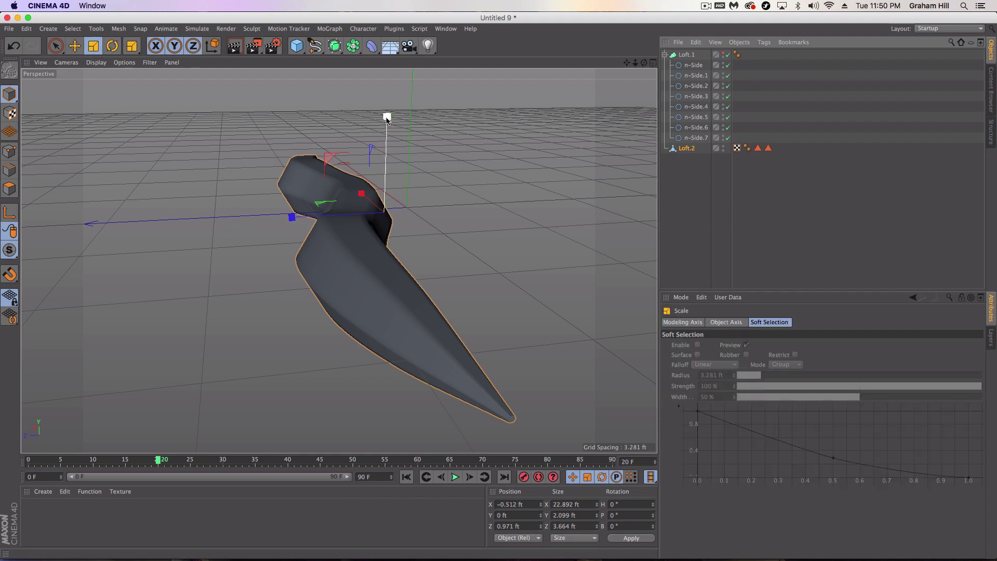
pyautogui.moveTo(387, 117); pyautogui.dragTo(372, 191)
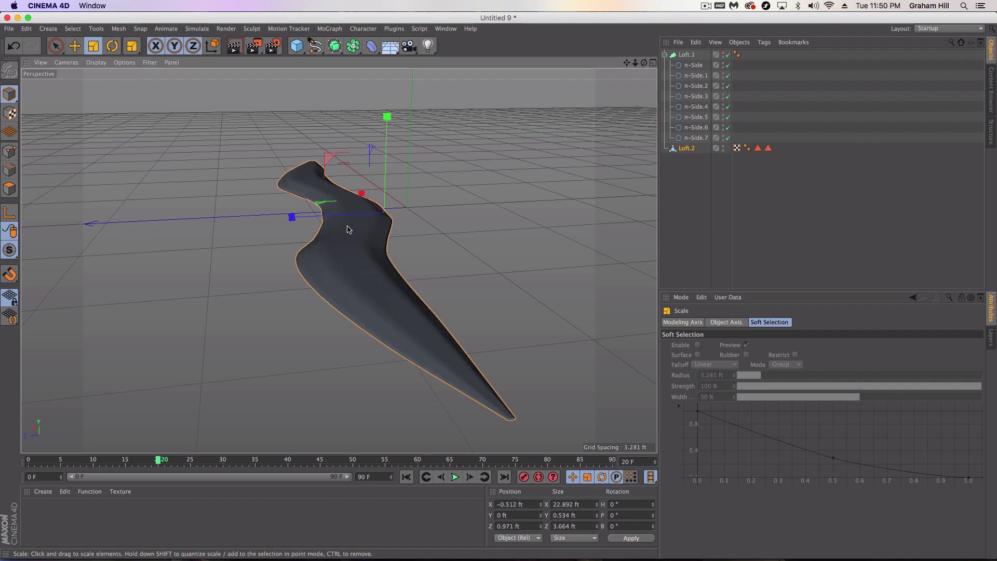
pyautogui.keyDown('alt'); pyautogui.moveTo(348, 227); pyautogui.dragTo(392, 227, button='middle'); pyautogui.keyUp('alt')
pyautogui.keyDown('alt'); pyautogui.moveTo(392, 228); pyautogui.dragTo(424, 218); pyautogui.keyUp('alt')
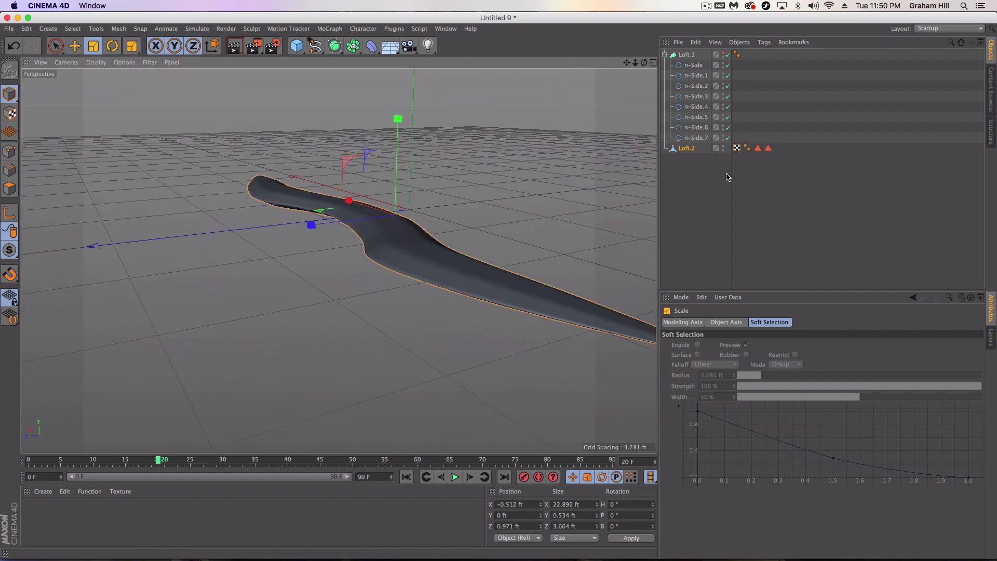
pyautogui.click(726, 52)
pyautogui.keyDown('alt'); pyautogui.moveTo(416, 235); pyautogui.dragTo(328, 271); pyautogui.keyUp('alt')
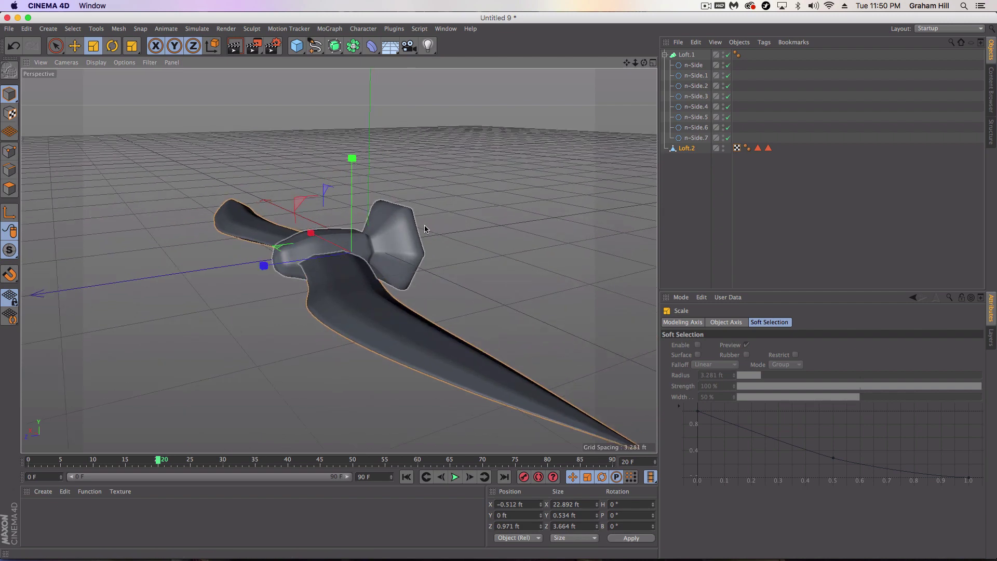
# Convert the body Loft and its caps into one merged polygon object and flatten it to about 1.674 ft in Y
pyautogui.click(690, 55)
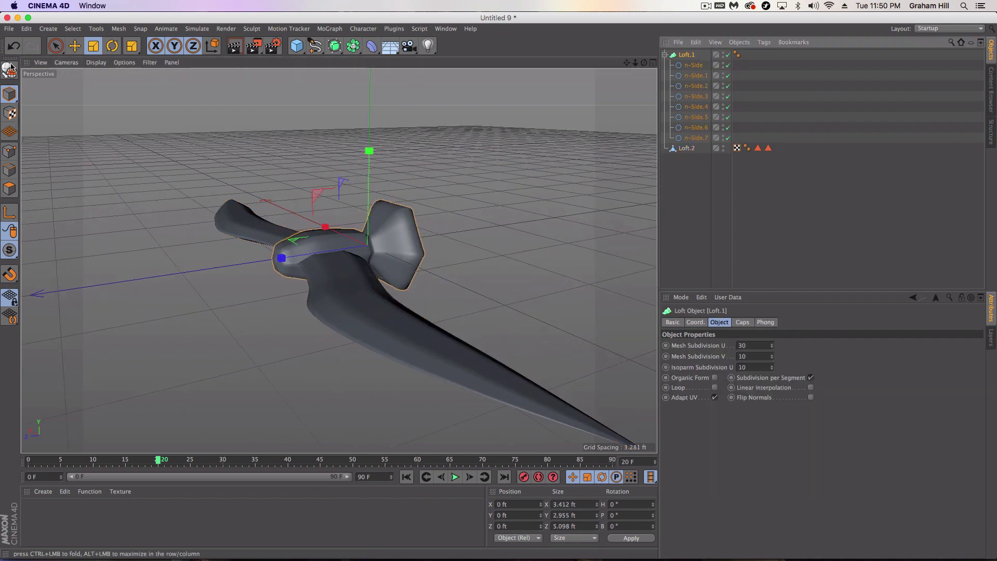
pyautogui.click(9, 69)
pyautogui.rightClick(688, 58)
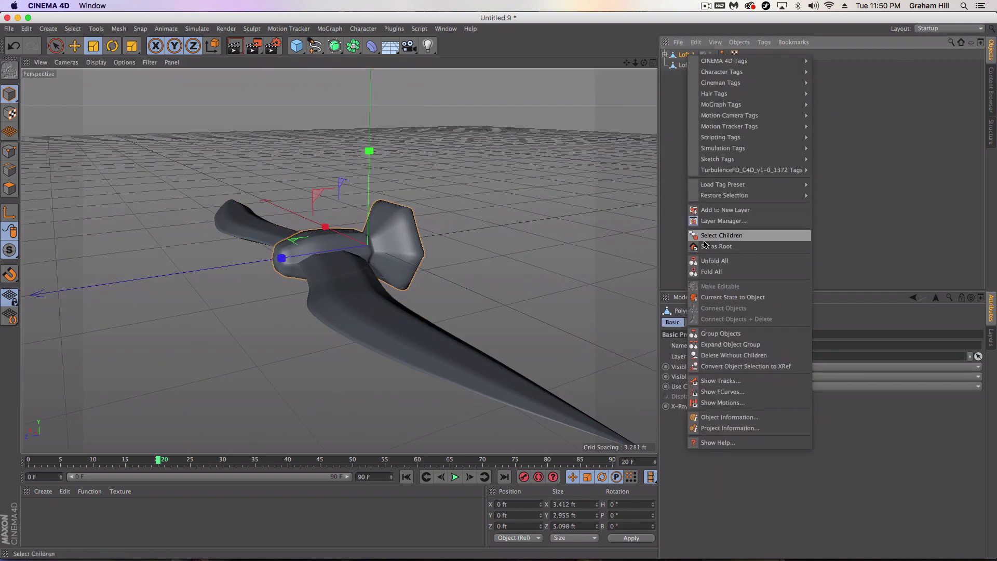
pyautogui.click(735, 233)
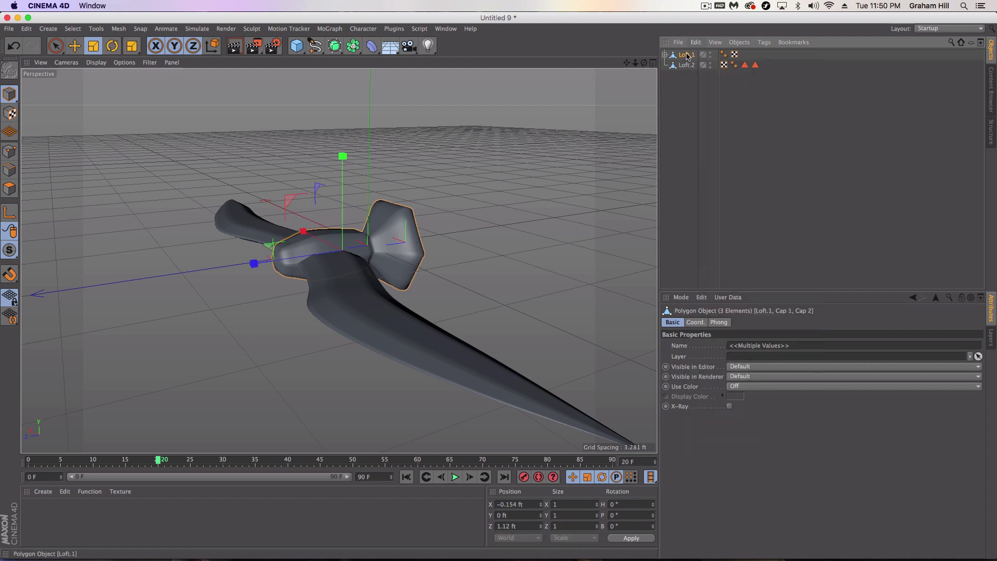
pyautogui.rightClick(688, 57)
pyautogui.click(725, 319)
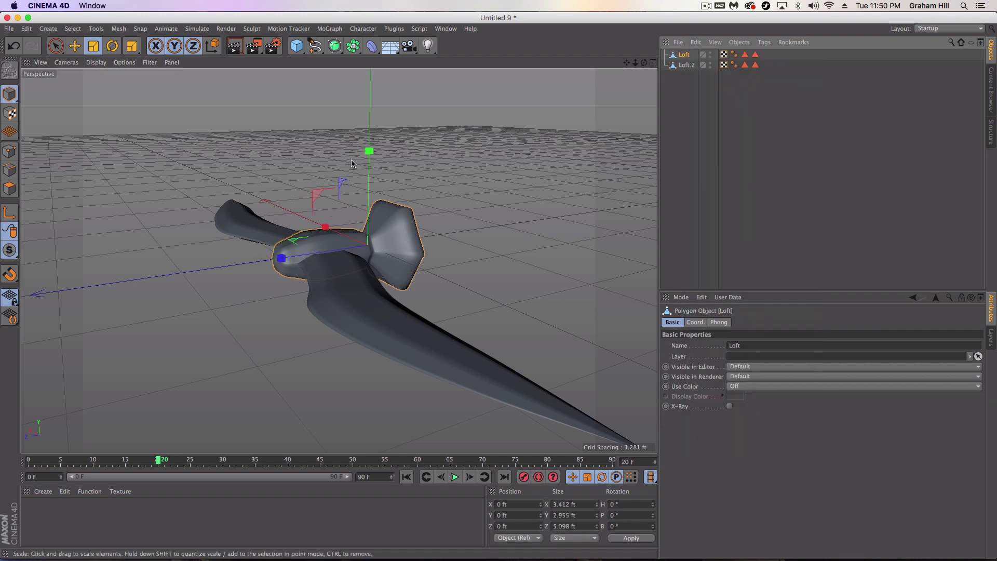
pyautogui.moveTo(368, 151); pyautogui.dragTo(254, 282)
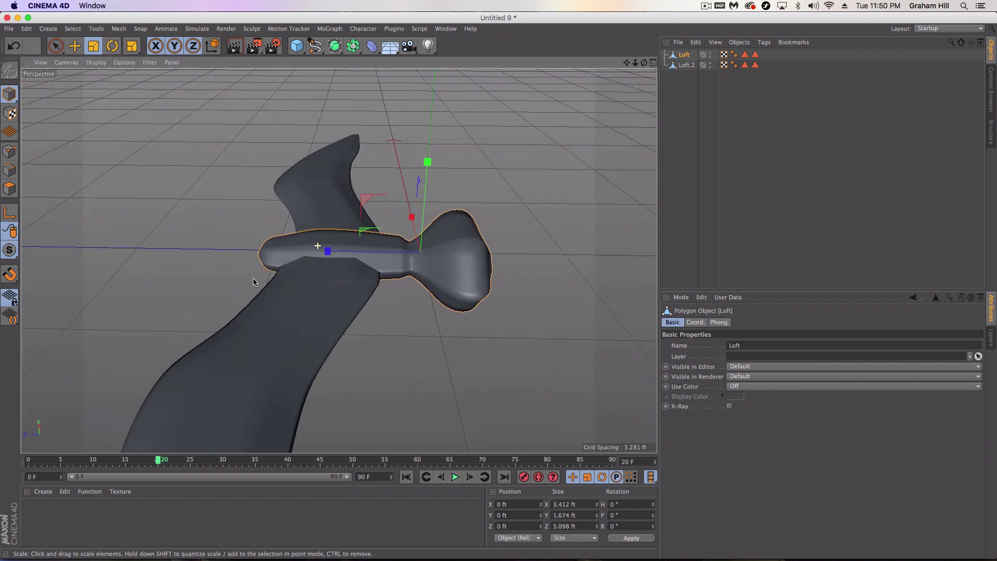
# Set up Live Selection for the body's polygons with Only Select Visible Elements turned off
pyautogui.click(3, 188)
pyautogui.click(58, 51)
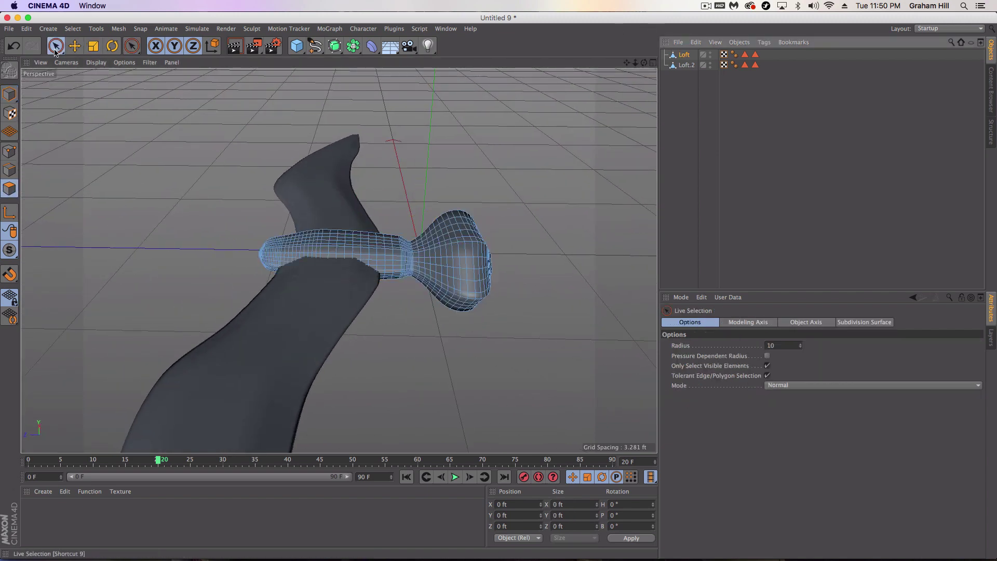
pyautogui.click(653, 63)
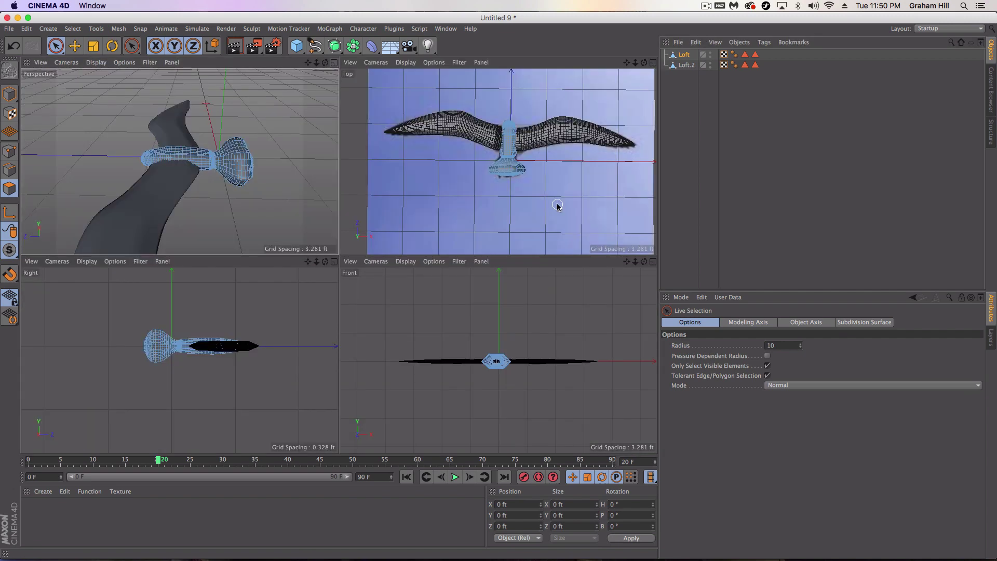
pyautogui.click(768, 366)
# Try flattening only the body's wide tail polygons to about 0.9 ft in Y, and undo the scaling
pyautogui.scroll(5, 479, 159)
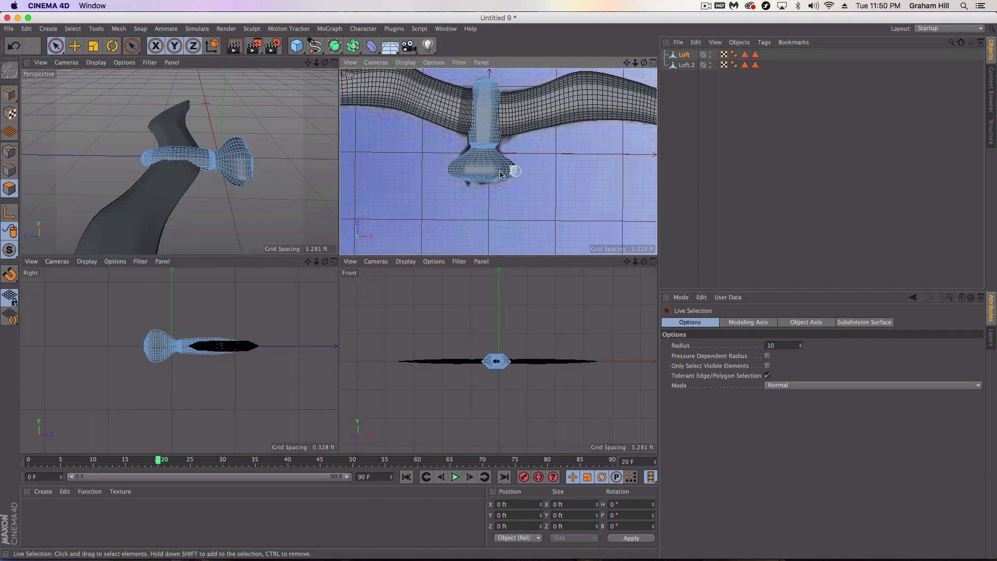
pyautogui.moveTo(524, 165)
pyautogui.mouseDown()
pyautogui.moveTo(434, 159)
pyautogui.moveTo(411, 179)
pyautogui.moveTo(481, 182)
pyautogui.mouseUp()
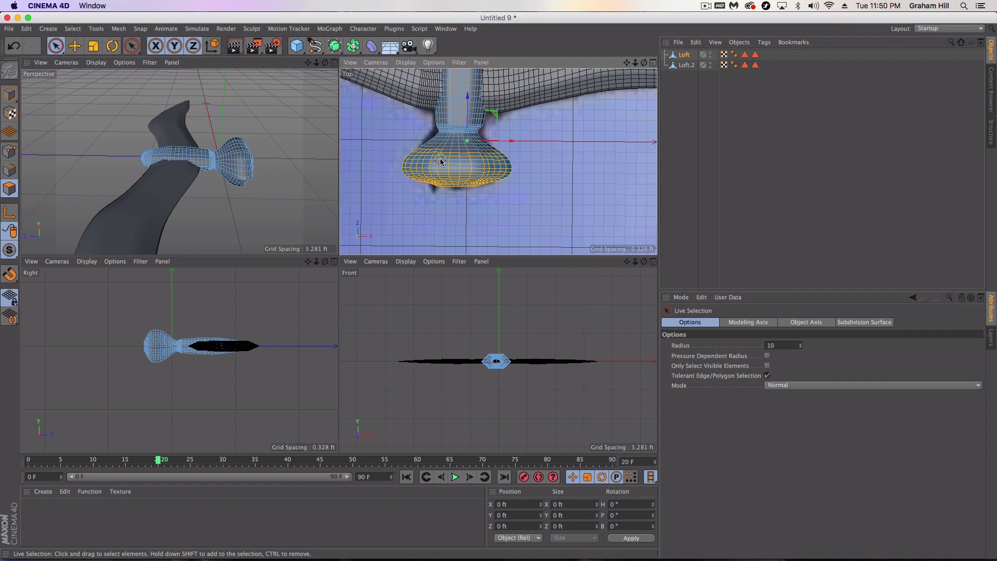
pyautogui.press('t')
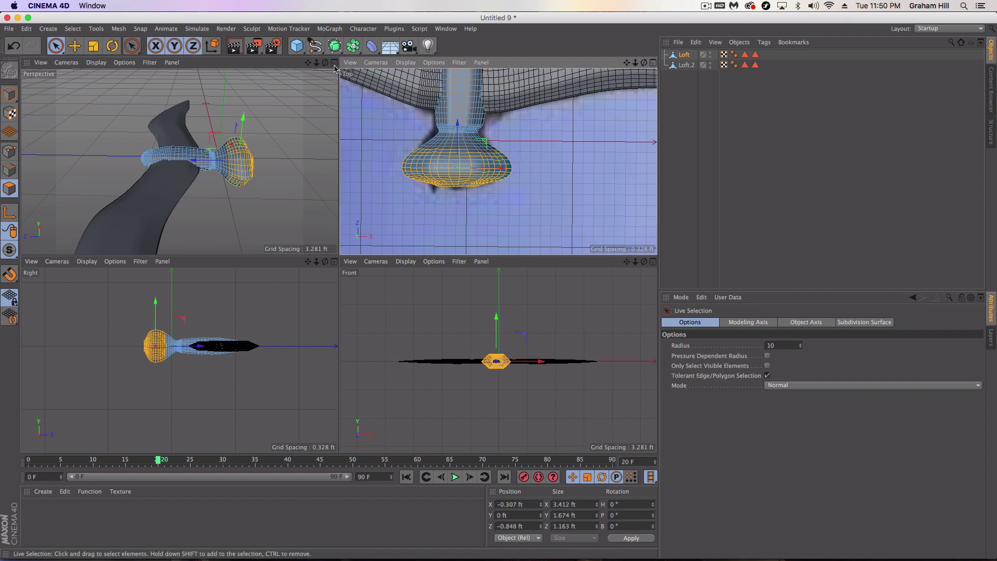
pyautogui.press('F1')
pyautogui.moveTo(470, 170); pyautogui.dragTo(423, 273)
pyautogui.click(654, 62)
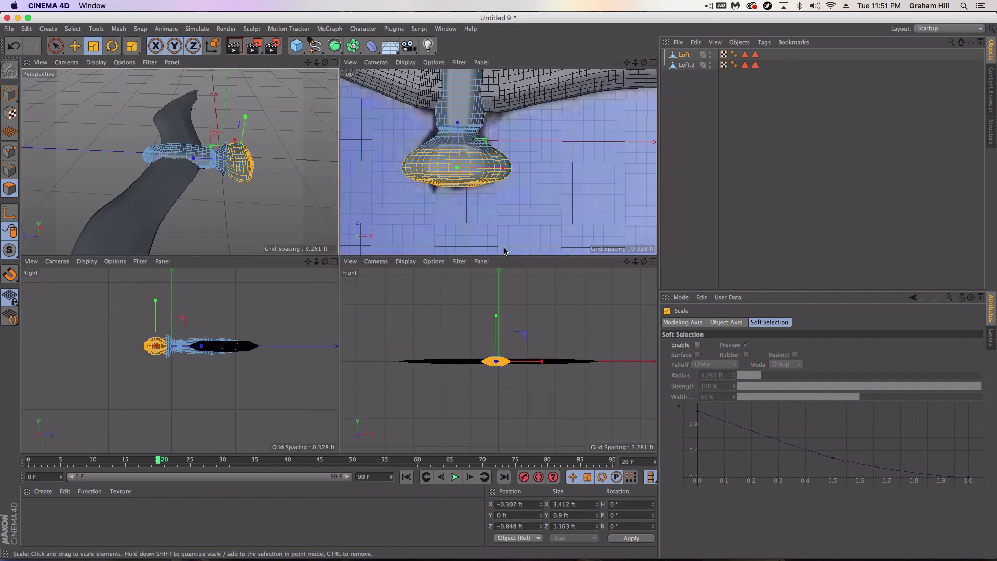
pyautogui.scroll(5, 457, 102)
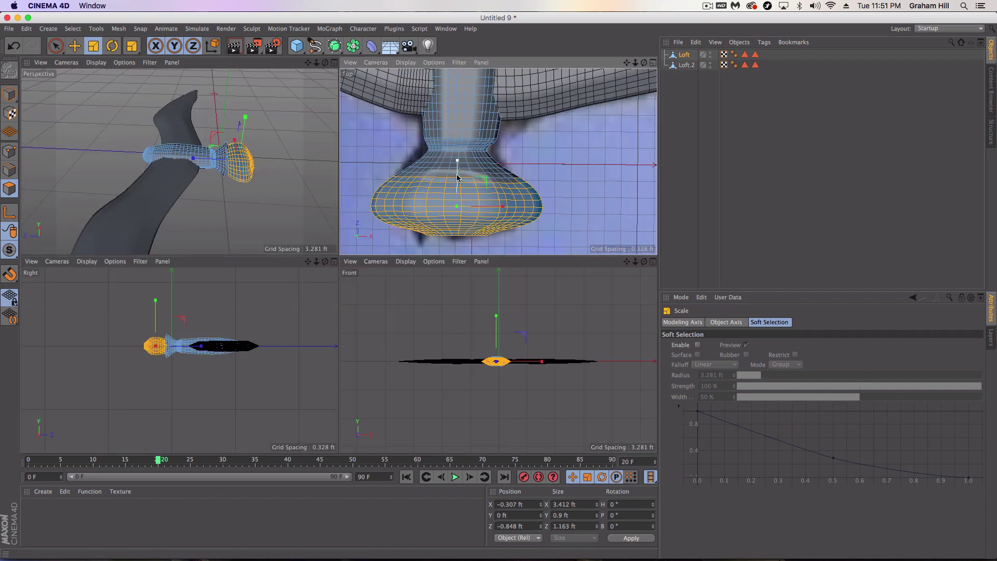
pyautogui.click(654, 63)
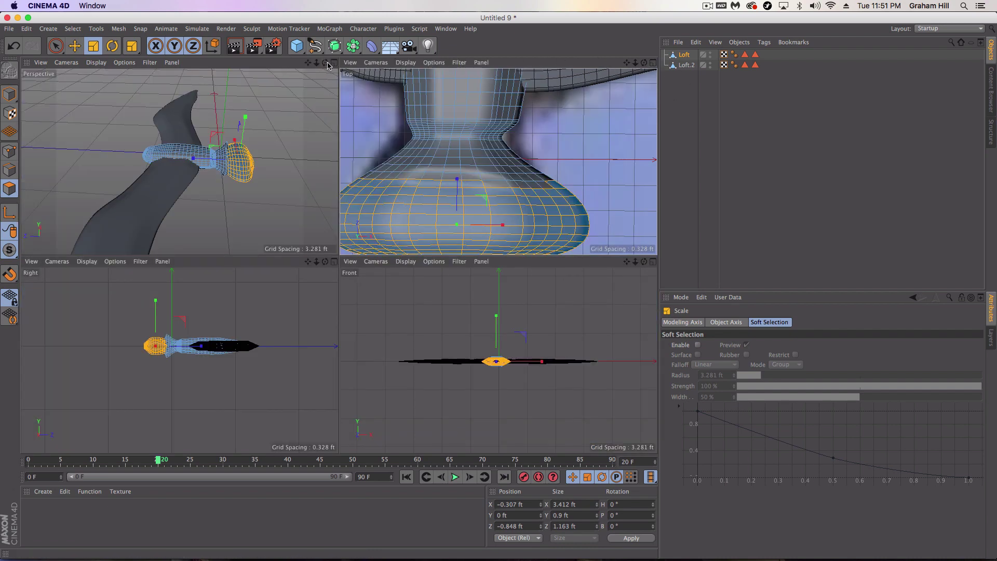
pyautogui.click(332, 63)
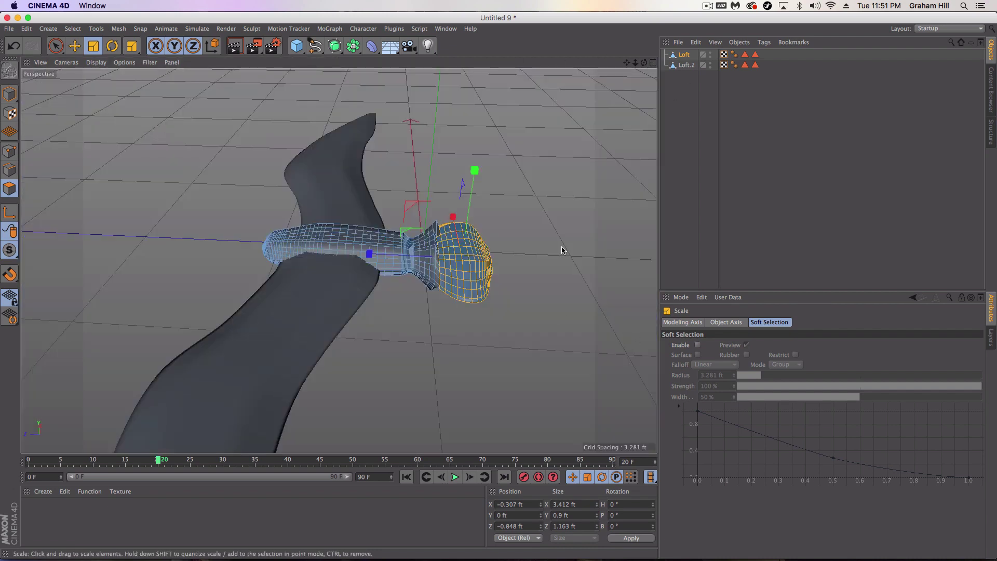
pyautogui.click(544, 229)
pyautogui.scroll(5, 485, 207)
pyautogui.keyDown('alt'); pyautogui.moveTo(407, 252); pyautogui.dragTo(582, 329); pyautogui.keyUp('alt')
pyautogui.scroll(-3, 511, 280)
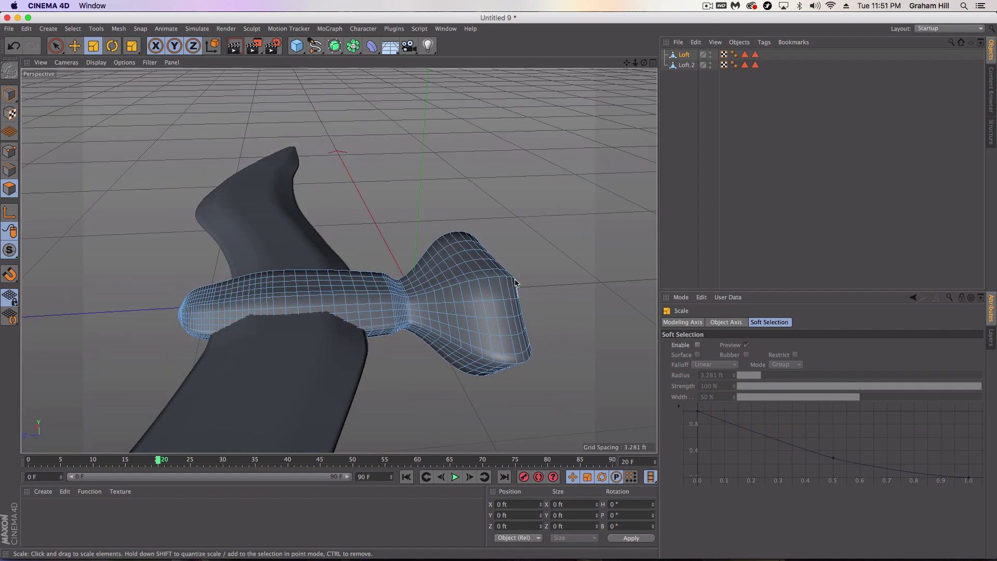
# Flatten the whole body object to about 0.534 ft in Y
pyautogui.click(687, 93)
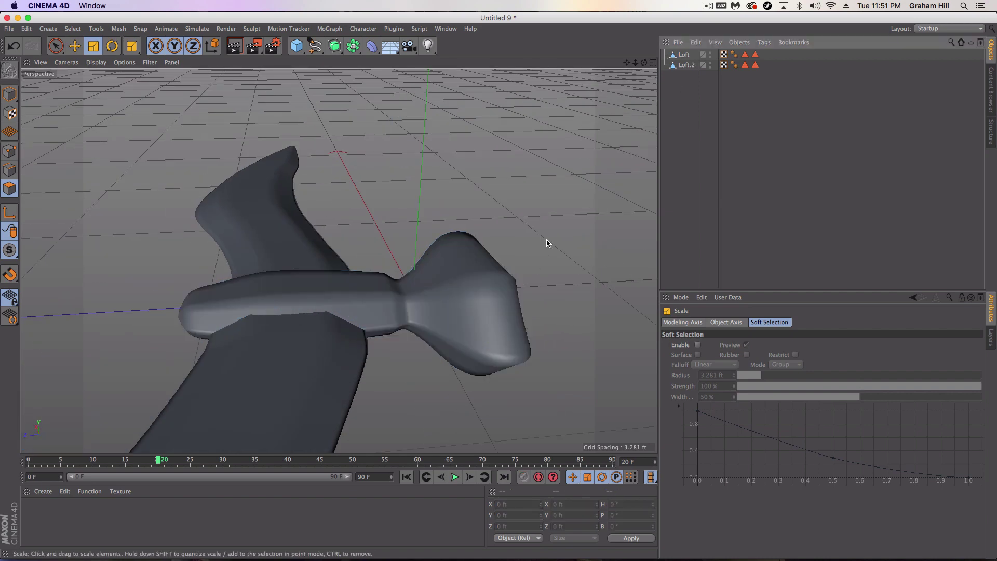
pyautogui.click(685, 55)
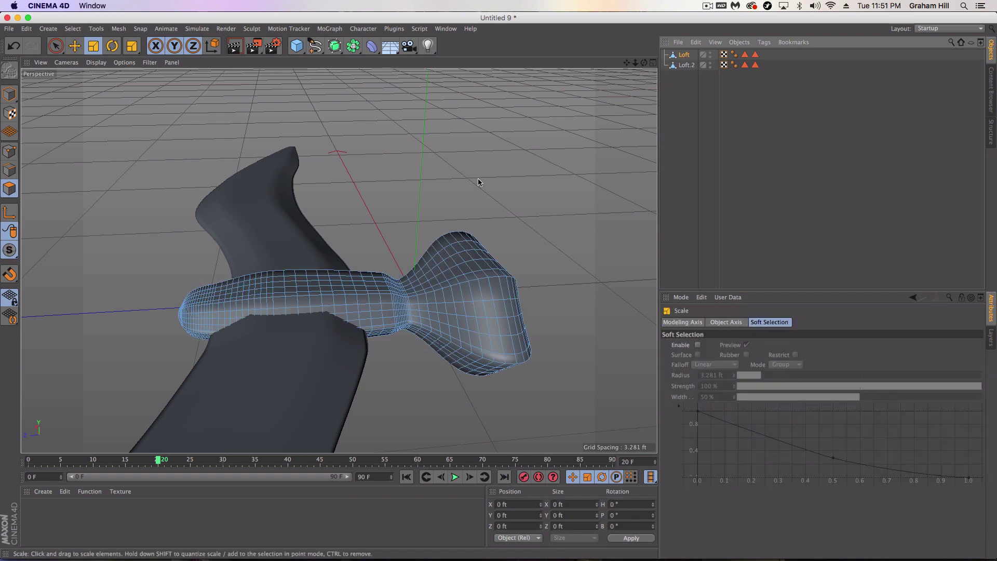
pyautogui.click(9, 94)
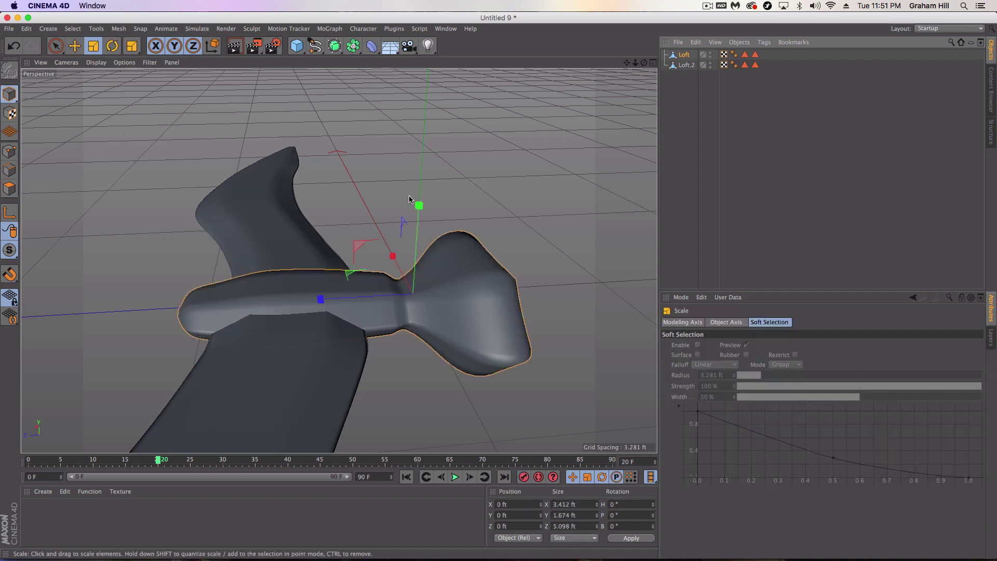
pyautogui.moveTo(420, 206); pyautogui.dragTo(413, 272)
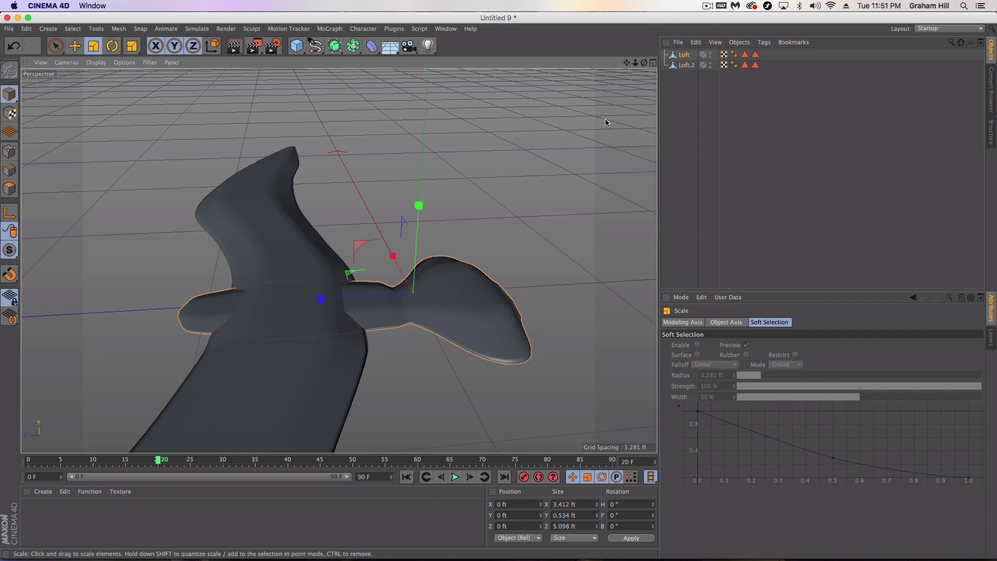
# Hide the wings object so only the body remains visible over the reference image
pyautogui.click(653, 62)
pyautogui.scroll(3, 506, 213)
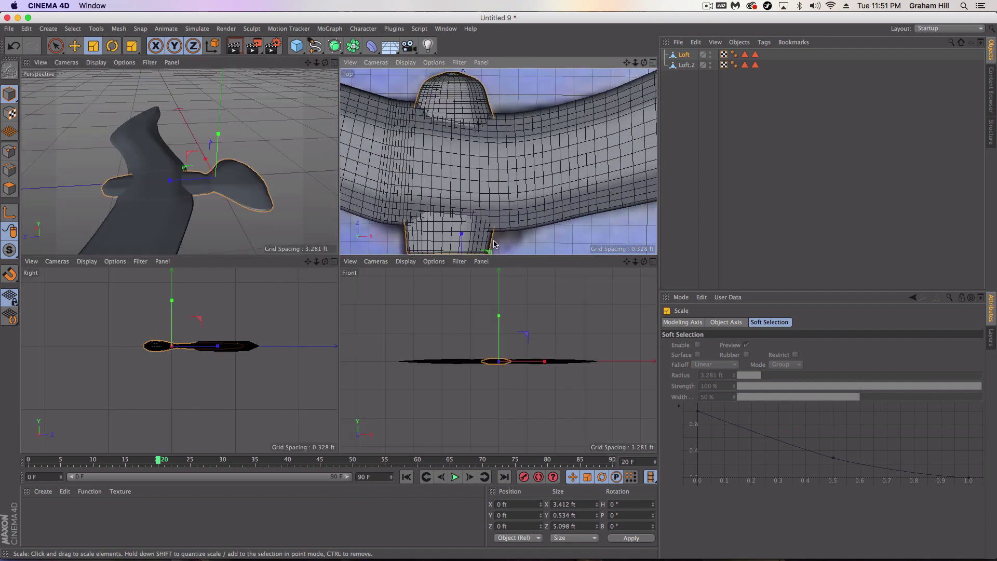
pyautogui.scroll(-5, 507, 213)
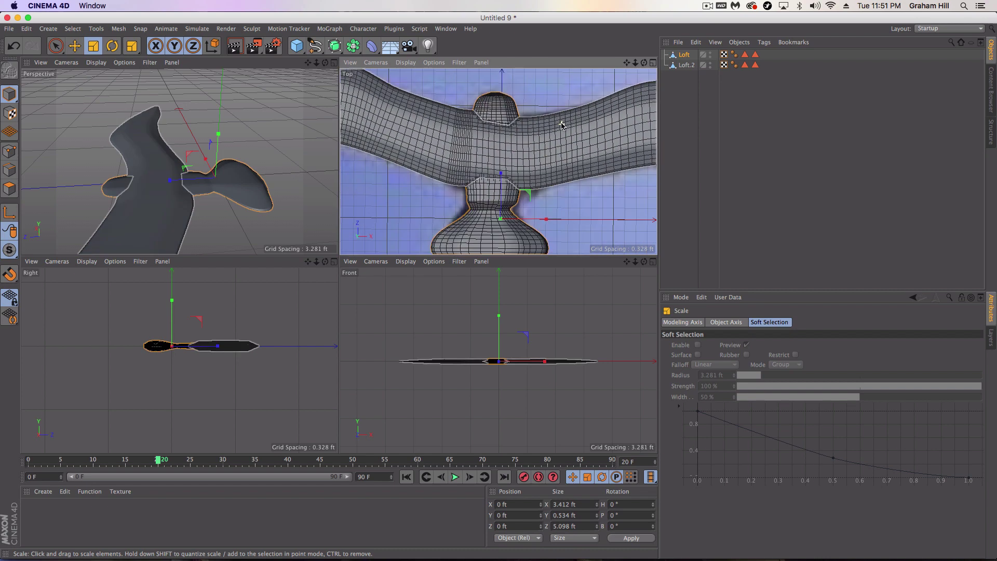
pyautogui.click(712, 65)
pyautogui.click(712, 64)
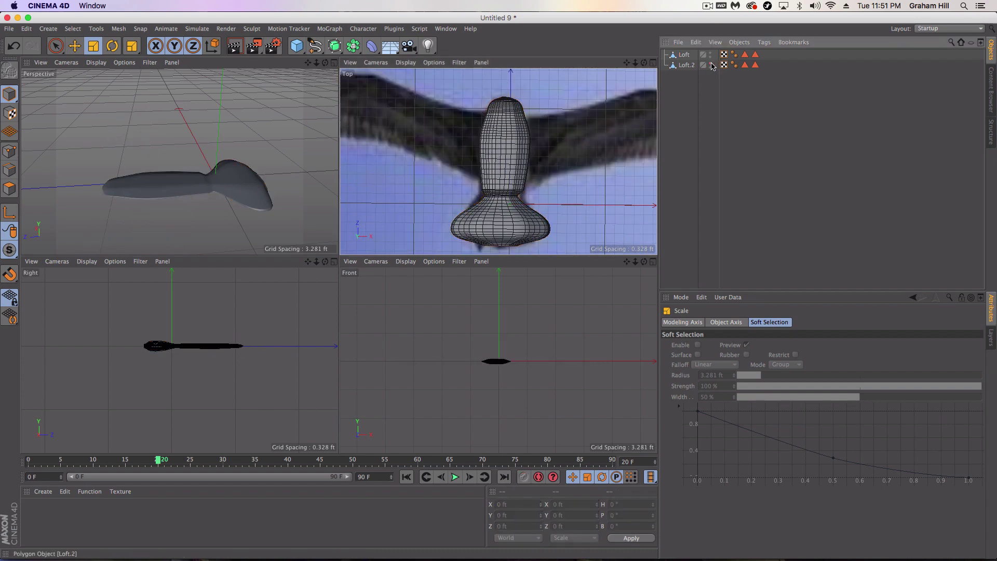
# Select the torso polygons in front of the tail with a radius 22 Live Selection and thicken them to about 0.727 ft in Y
pyautogui.click(10, 188)
pyautogui.click(56, 46)
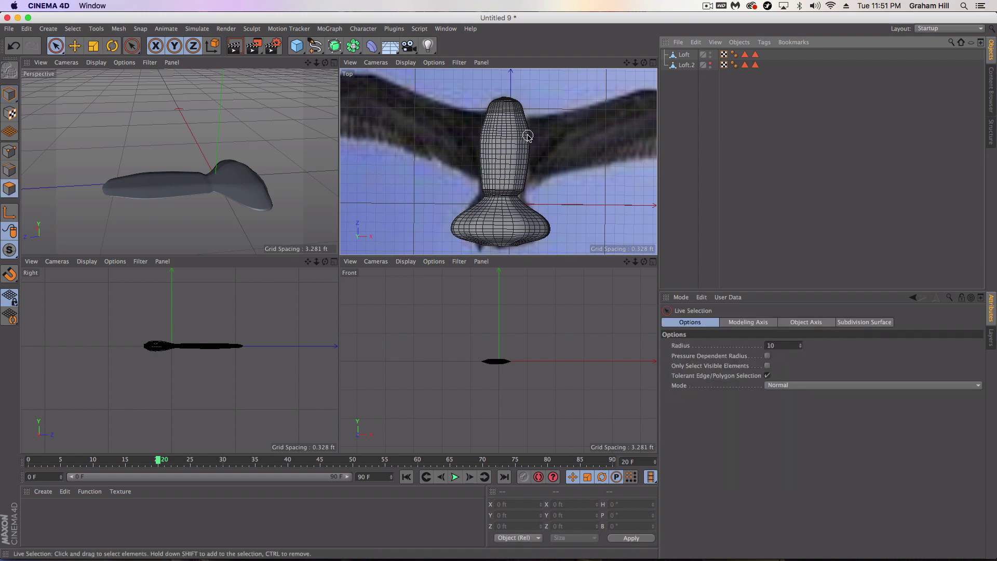
pyautogui.click(684, 55)
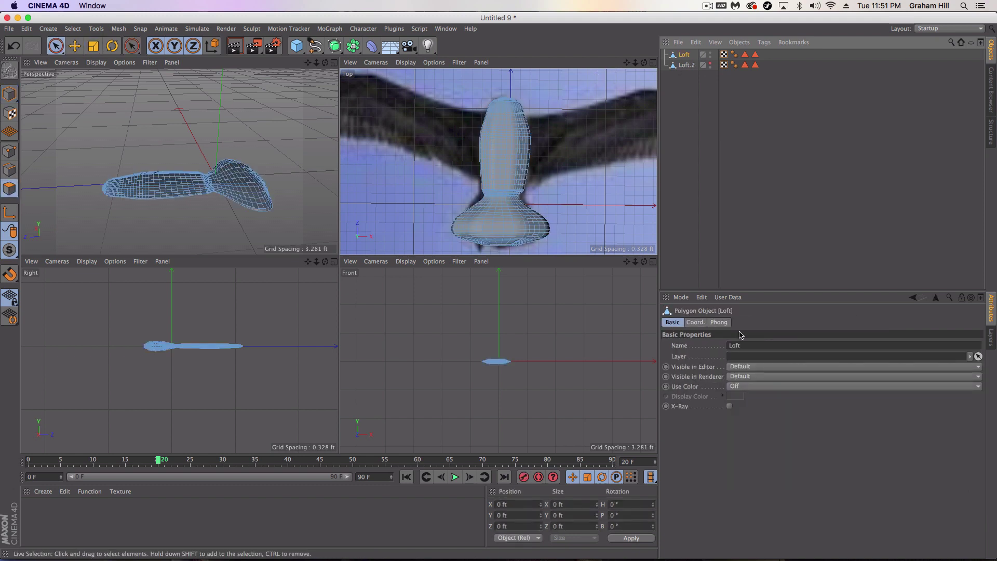
pyautogui.click(51, 47)
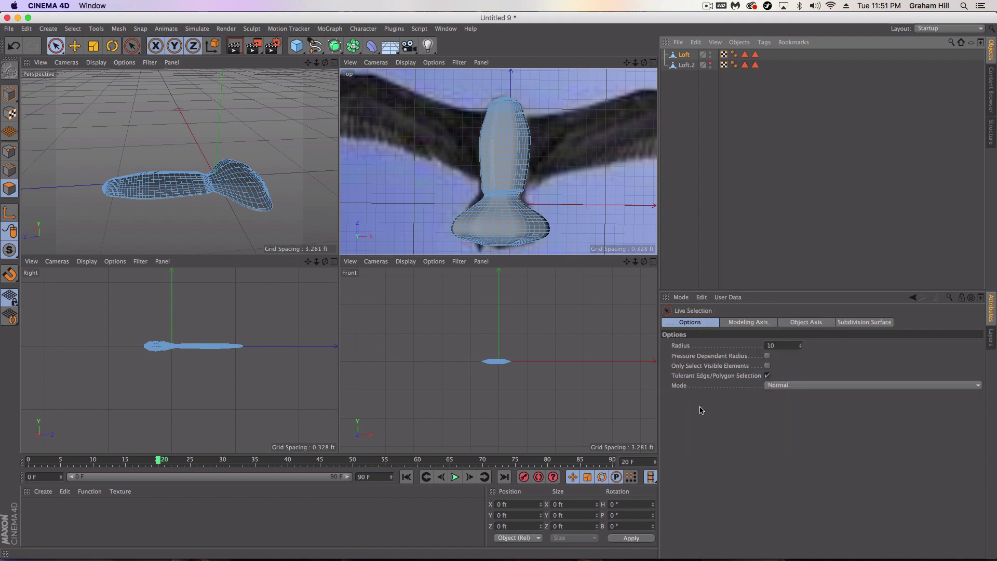
pyautogui.moveTo(801, 346); pyautogui.dragTo(803, 343)
pyautogui.click(494, 100)
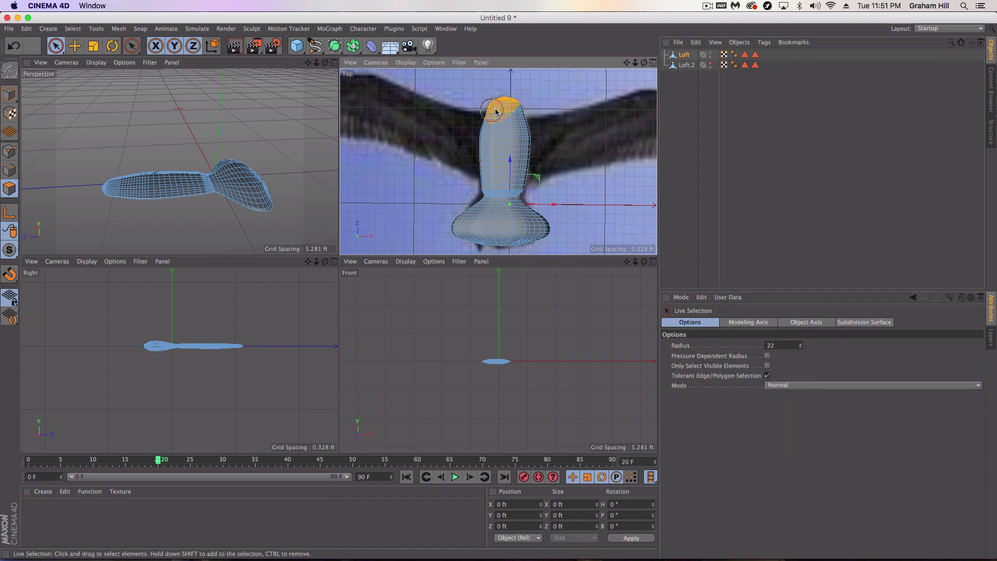
pyautogui.moveTo(506, 109); pyautogui.dragTo(491, 150)
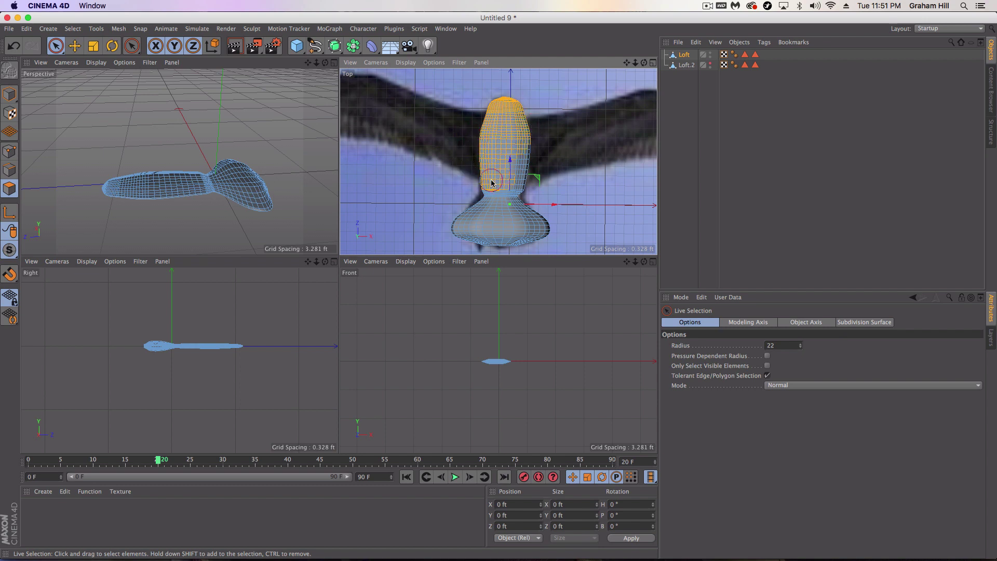
pyautogui.moveTo(492, 183)
pyautogui.mouseDown()
pyautogui.moveTo(536, 156)
pyautogui.moveTo(499, 136)
pyautogui.mouseUp()
pyautogui.press('t')
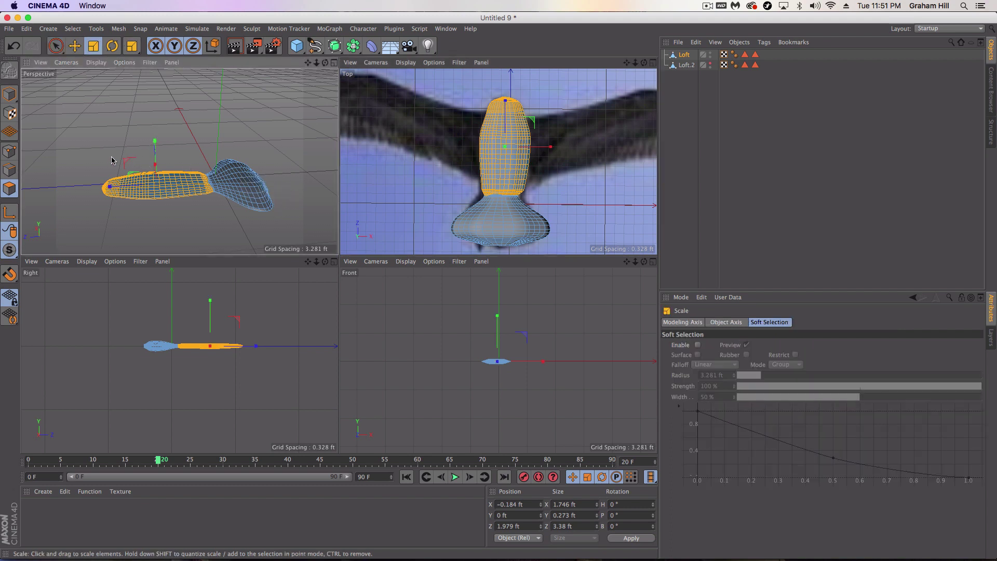
pyautogui.moveTo(154, 142); pyautogui.dragTo(174, 67)
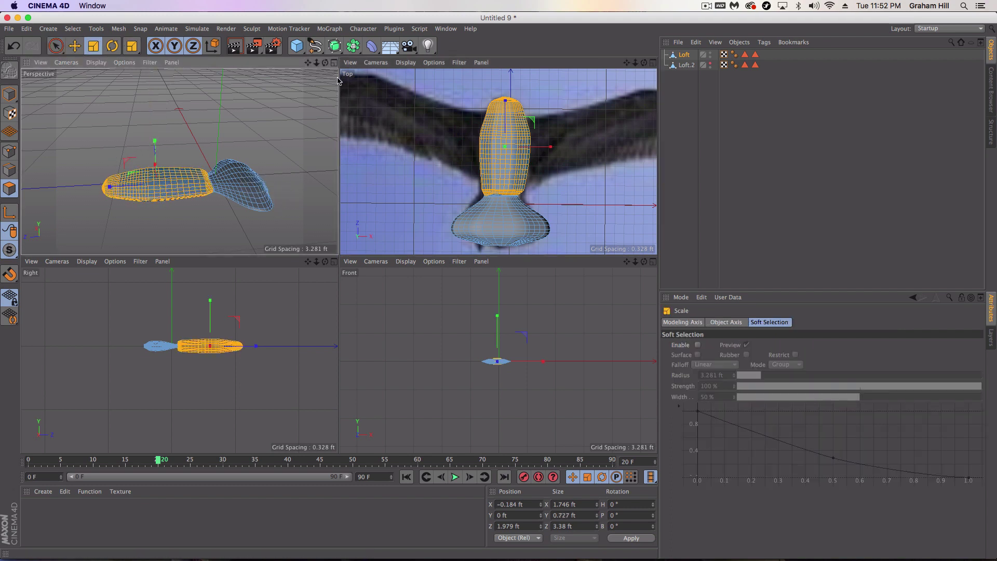
# Deselect the torso polygons, show the wings again and return to whole-object editing
pyautogui.click(335, 62)
pyautogui.click(368, 175)
pyautogui.keyDown('alt'); pyautogui.moveTo(368, 175); pyautogui.dragTo(484, 177); pyautogui.keyUp('alt')
pyautogui.click(710, 63)
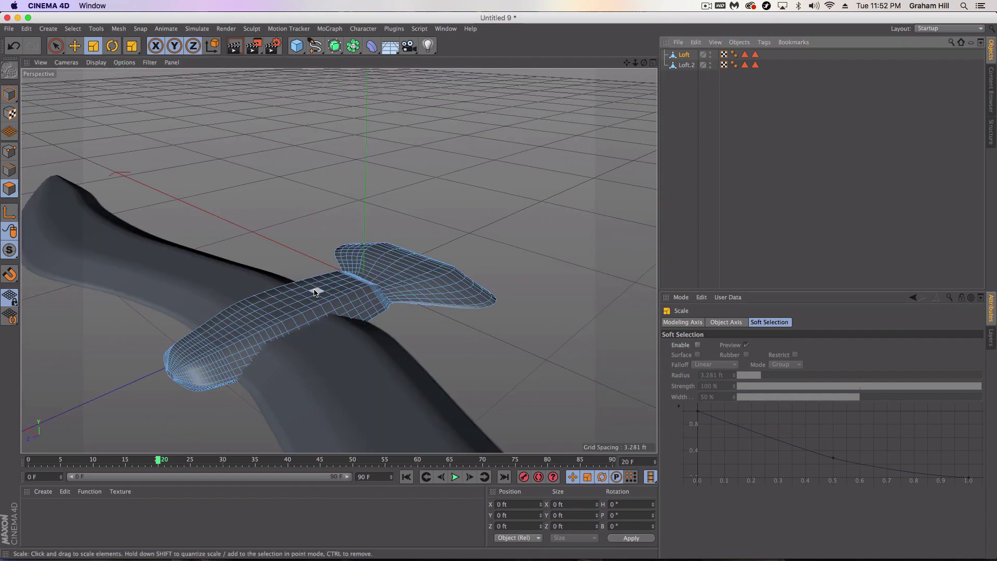
pyautogui.click(10, 93)
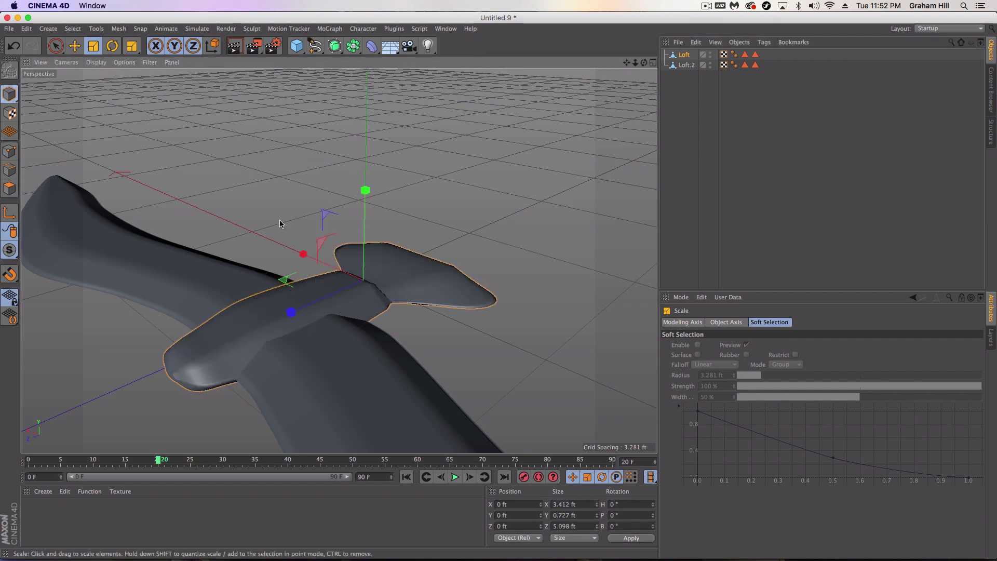
pyautogui.keyDown('alt'); pyautogui.moveTo(283, 222); pyautogui.dragTo(468, 145); pyautogui.keyUp('alt')
pyautogui.keyDown('alt'); pyautogui.moveTo(430, 182); pyautogui.dragTo(548, 166); pyautogui.keyUp('alt')
# Merge the body and wings into one polygon object using Connect Objects + Delete
pyautogui.click(685, 55)
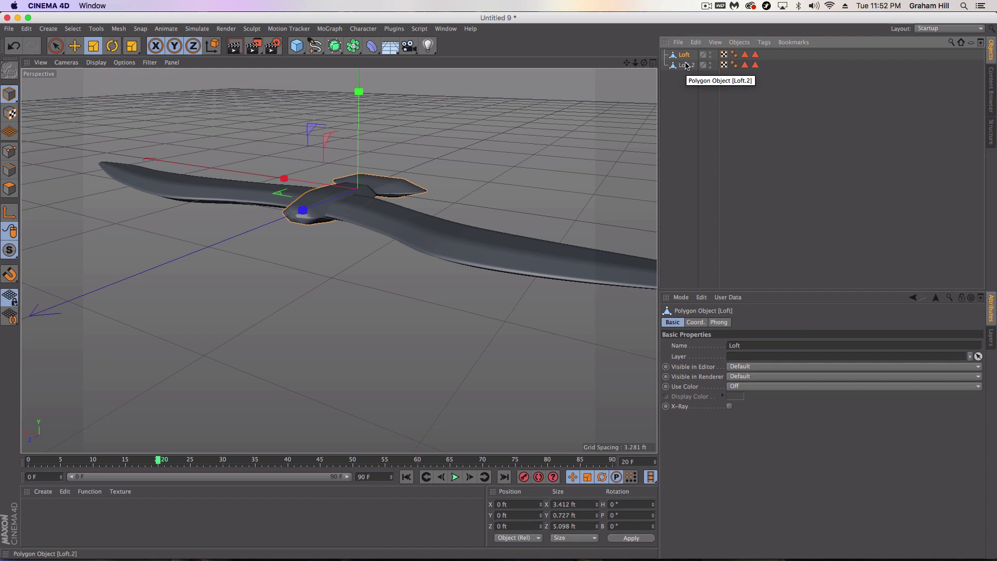
pyautogui.click(686, 66)
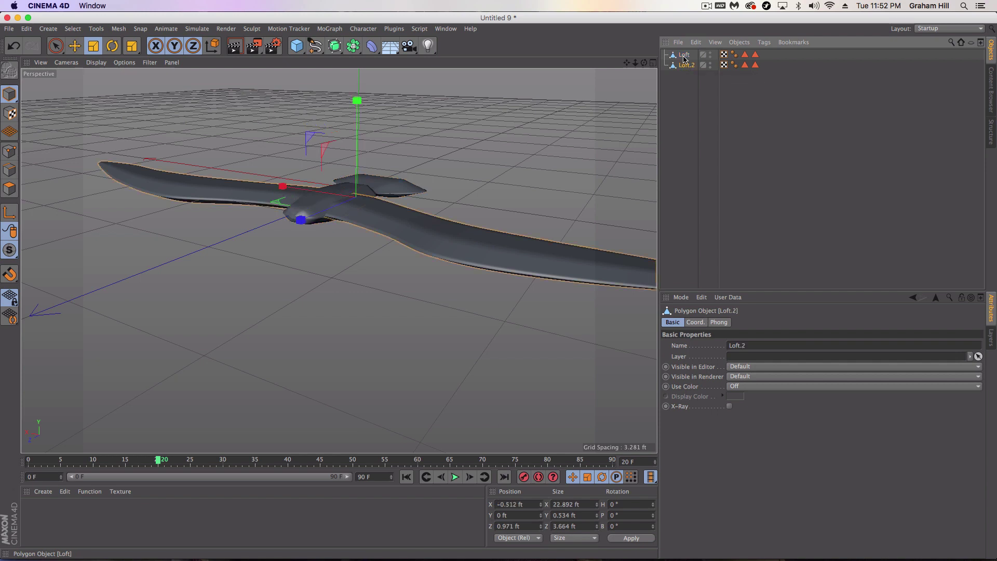
pyautogui.click(685, 57)
pyautogui.click(686, 66)
pyautogui.click(685, 55)
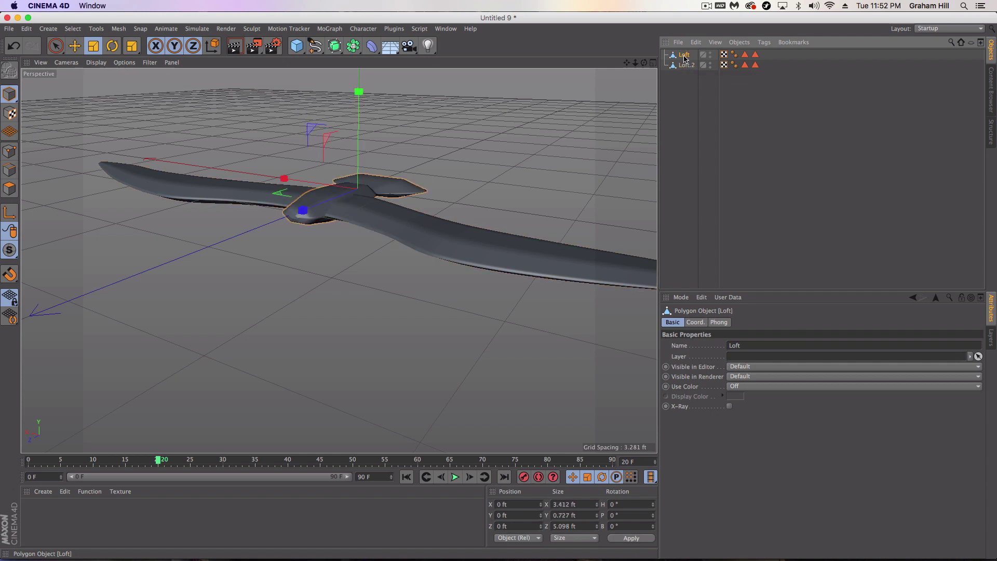
pyautogui.keyDown('shift'); pyautogui.click(687, 65); pyautogui.keyUp('shift')
pyautogui.rightClick(689, 68)
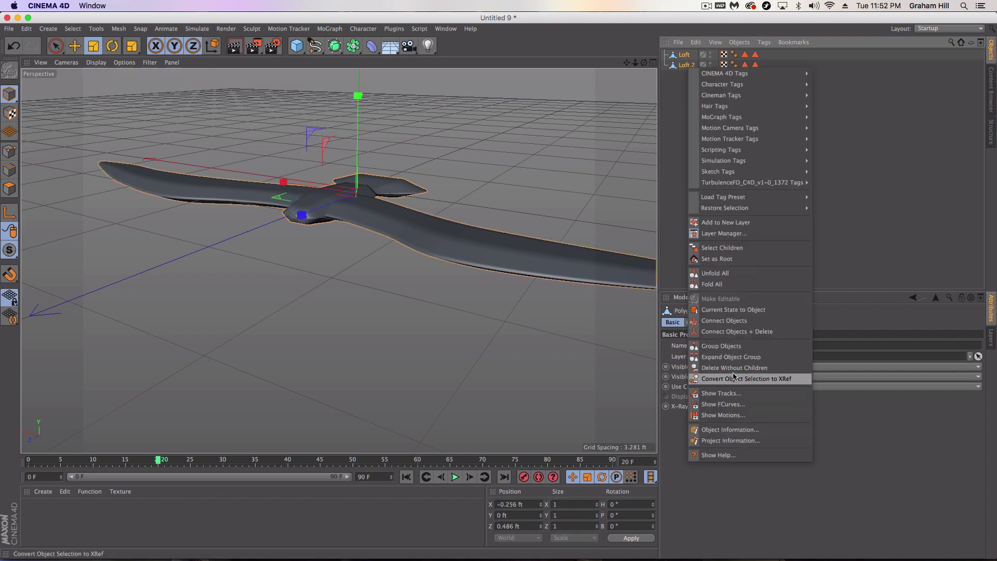
pyautogui.click(735, 337)
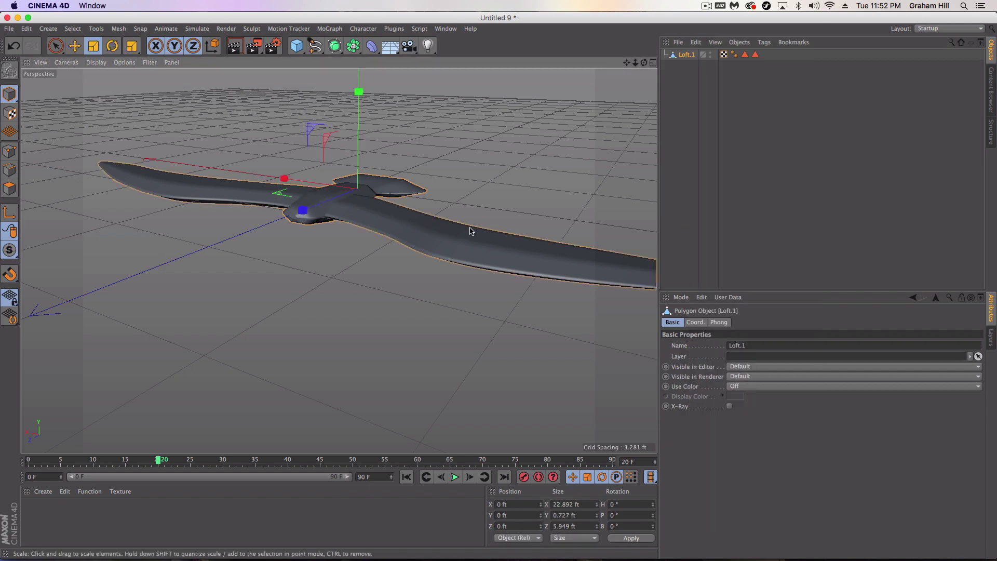
# Delete the Phong tag from the merged bird object to give it faceted shading
pyautogui.scroll(2, 469, 232)
pyautogui.scroll(-5, 317, 283)
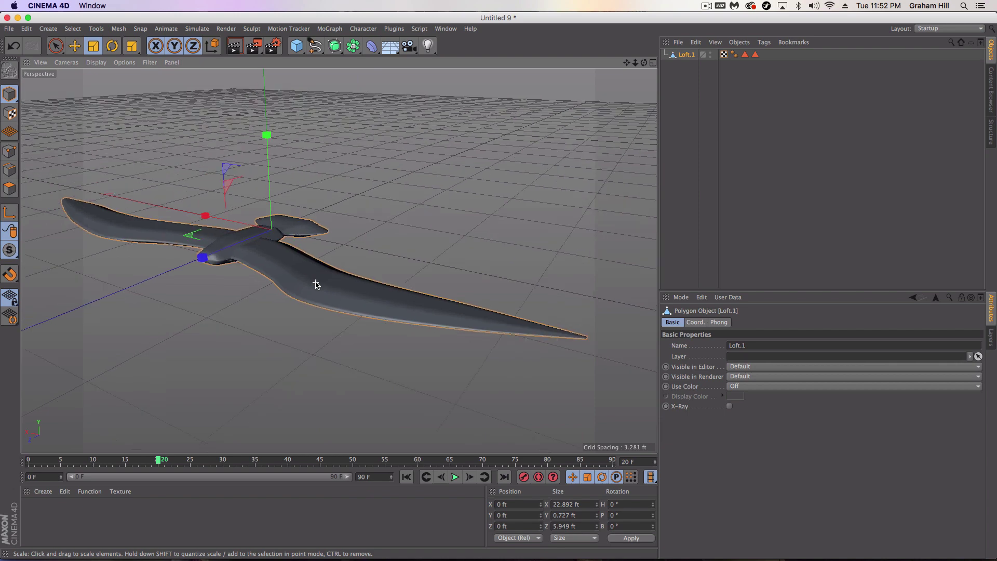
pyautogui.click(75, 47)
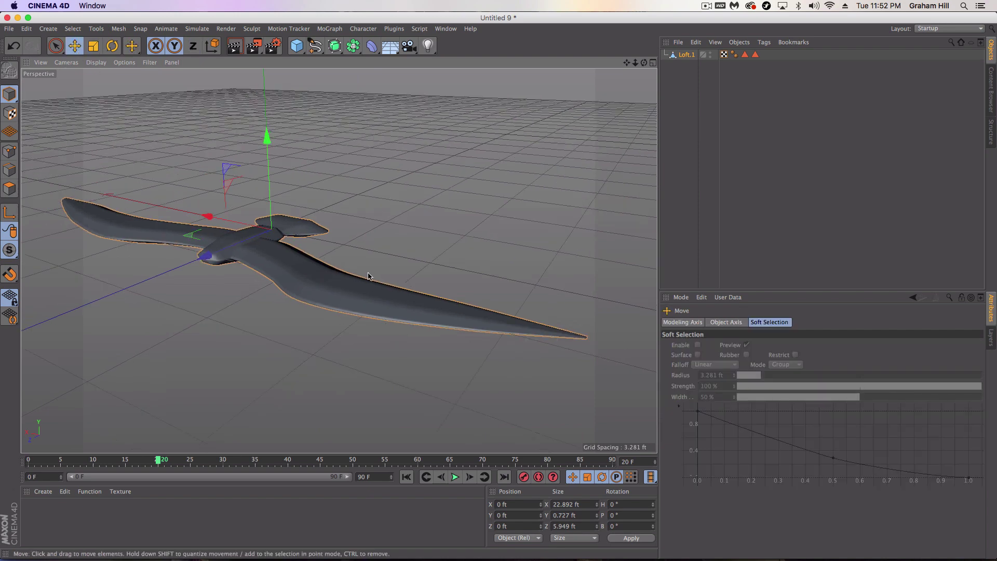
pyautogui.keyDown('alt'); pyautogui.moveTo(364, 277); pyautogui.dragTo(408, 252, button='middle'); pyautogui.keyUp('alt')
pyautogui.click(687, 55)
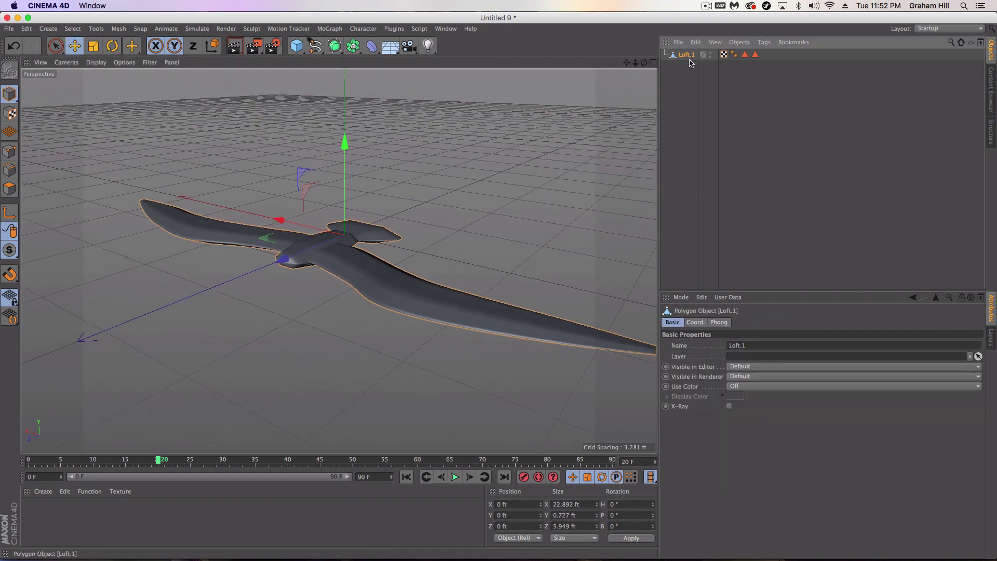
pyautogui.click(734, 55)
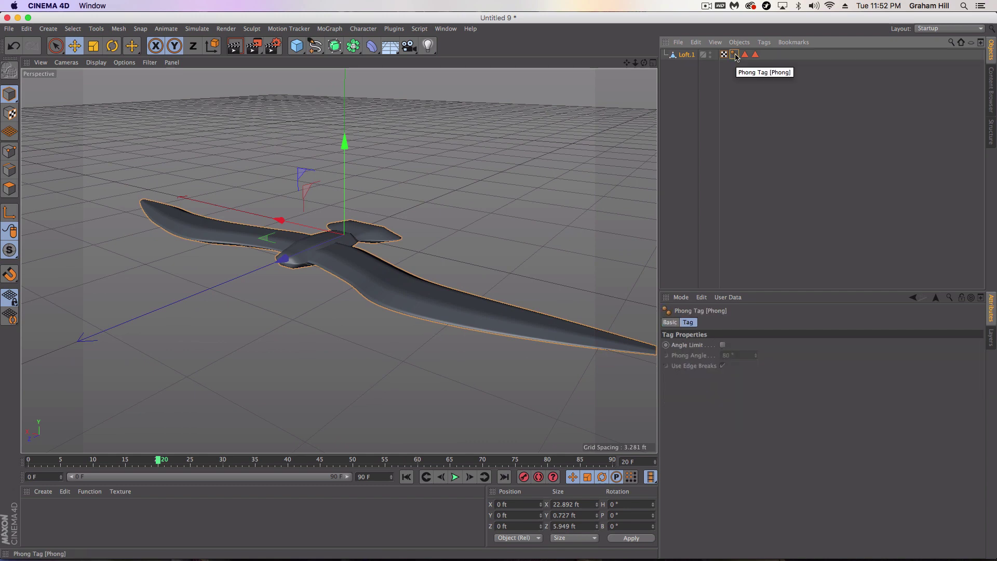
pyautogui.press('Delete')
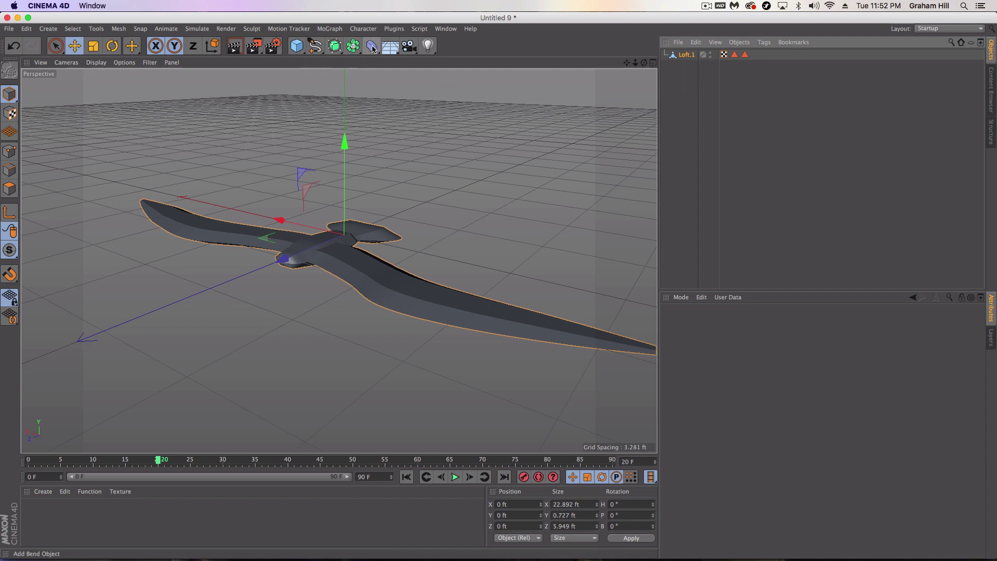
# Add a Polygon Reduction deformer as a child of the merged bird object, with a reduction strength of 90 %
pyautogui.moveTo(373, 48); pyautogui.dragTo(659, 184)
pyautogui.moveTo(372, 47); pyautogui.dragTo(668, 169)
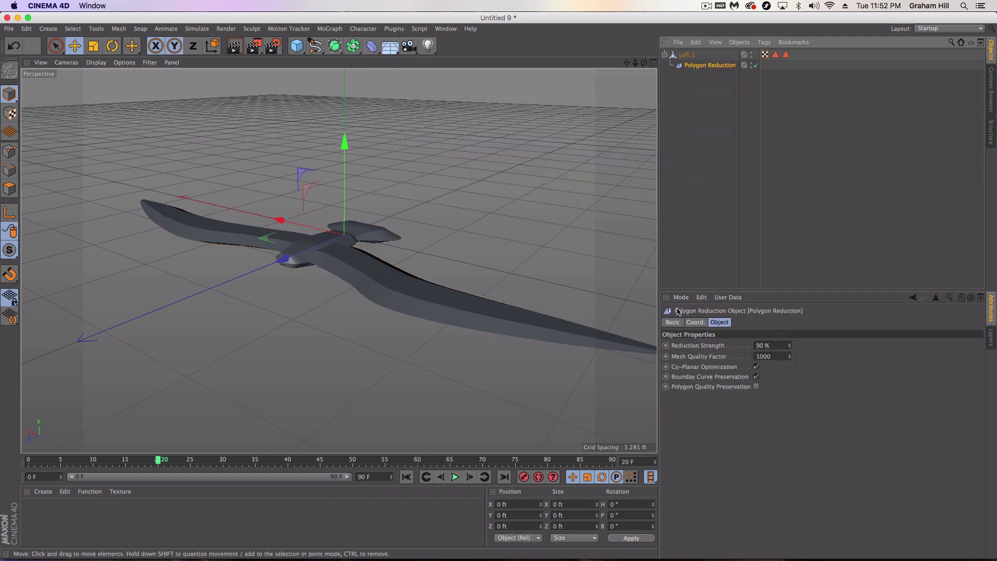
pyautogui.click(790, 350)
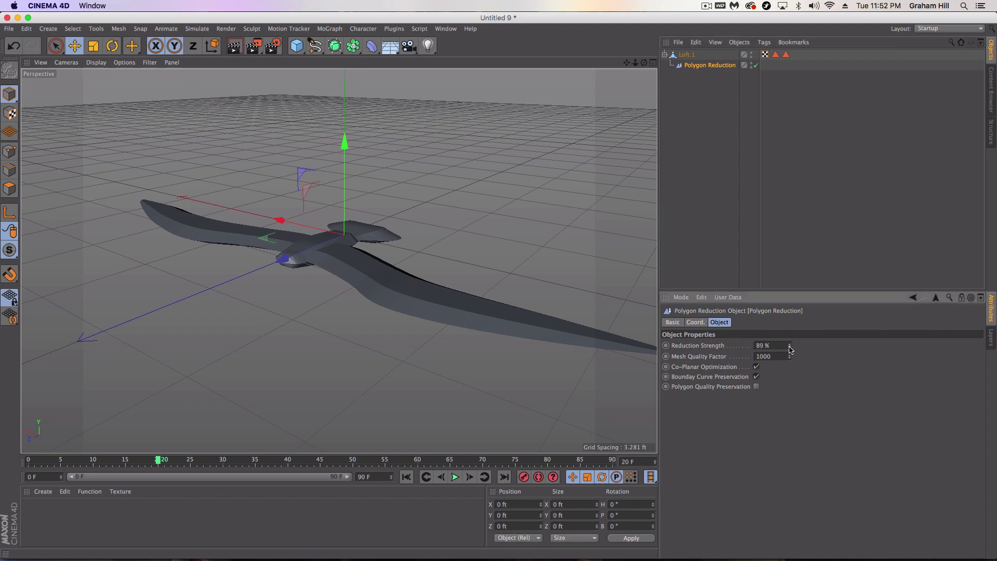
pyautogui.keyDown('alt'); pyautogui.moveTo(396, 267); pyautogui.dragTo(171, 266); pyautogui.keyUp('alt')
pyautogui.scroll(3, 309, 218)
pyautogui.scroll(3, 308, 218)
pyautogui.scroll(-8, 304, 290)
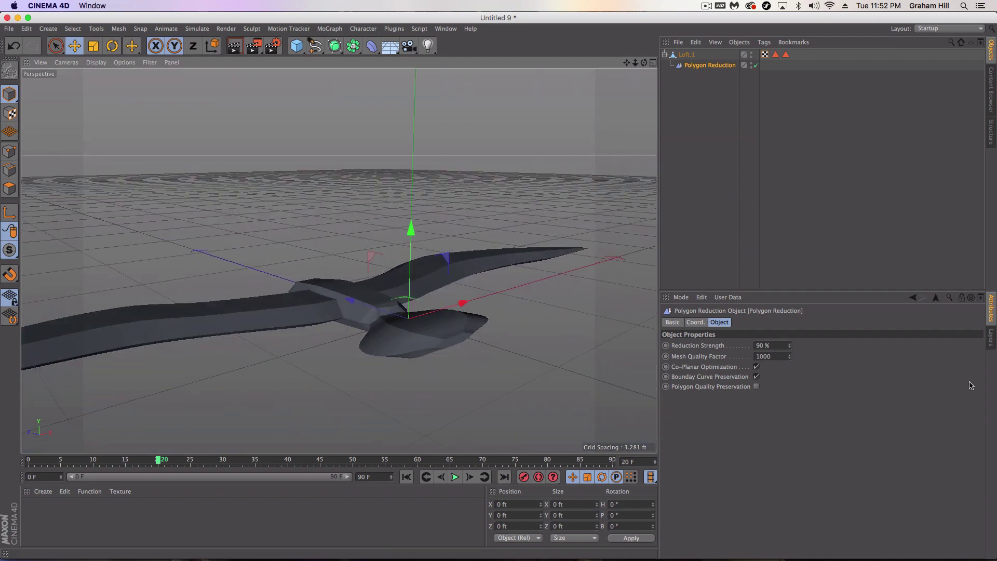
# Raise the Polygon Reduction strength, trying 98 % and 99 %, and settle on 97 %
pyautogui.click(790, 345)
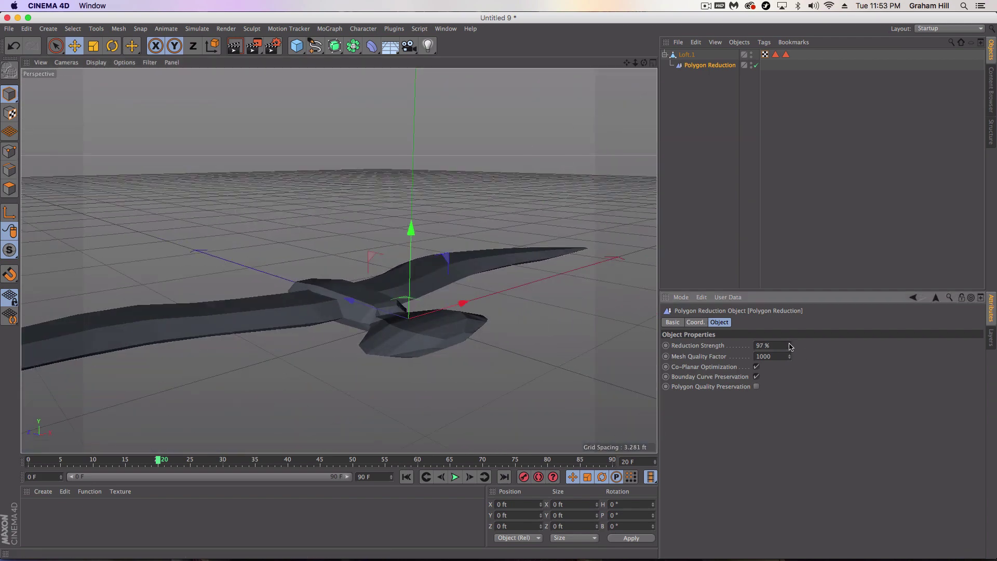
pyautogui.click(790, 346)
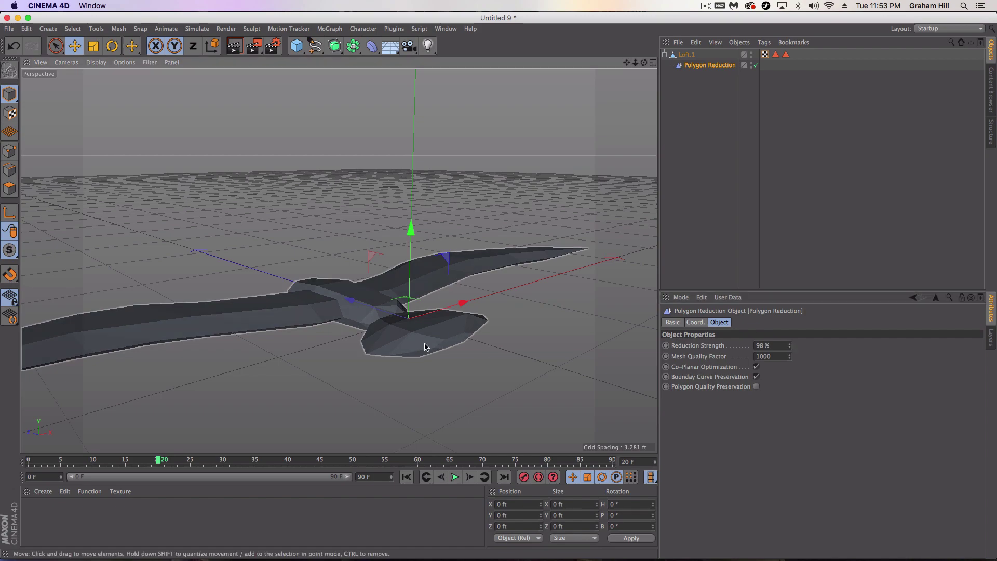
pyautogui.keyDown('alt'); pyautogui.moveTo(587, 347); pyautogui.dragTo(888, 378); pyautogui.keyUp('alt')
pyautogui.click(790, 345)
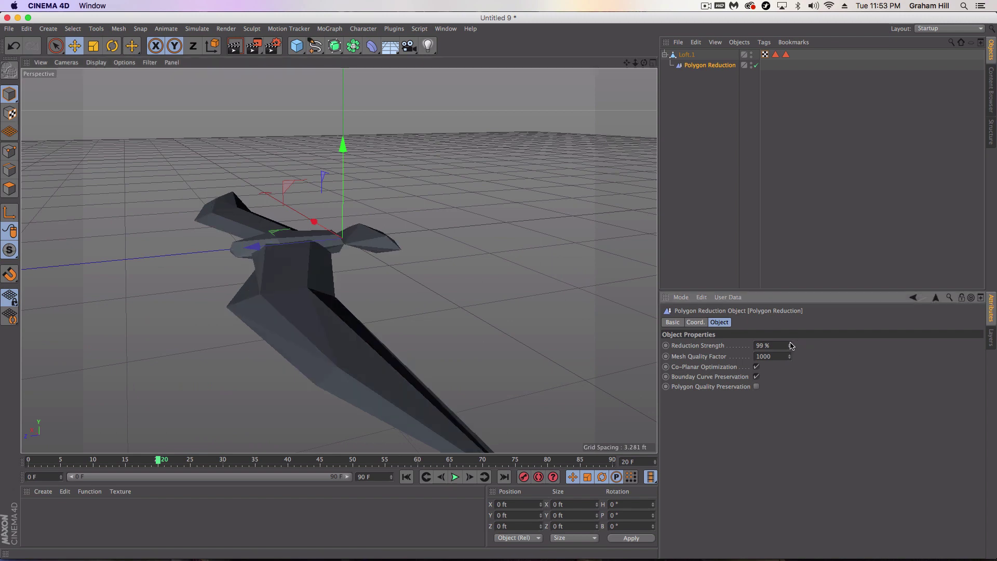
pyautogui.click(791, 344)
pyautogui.click(790, 348)
pyautogui.click(791, 348)
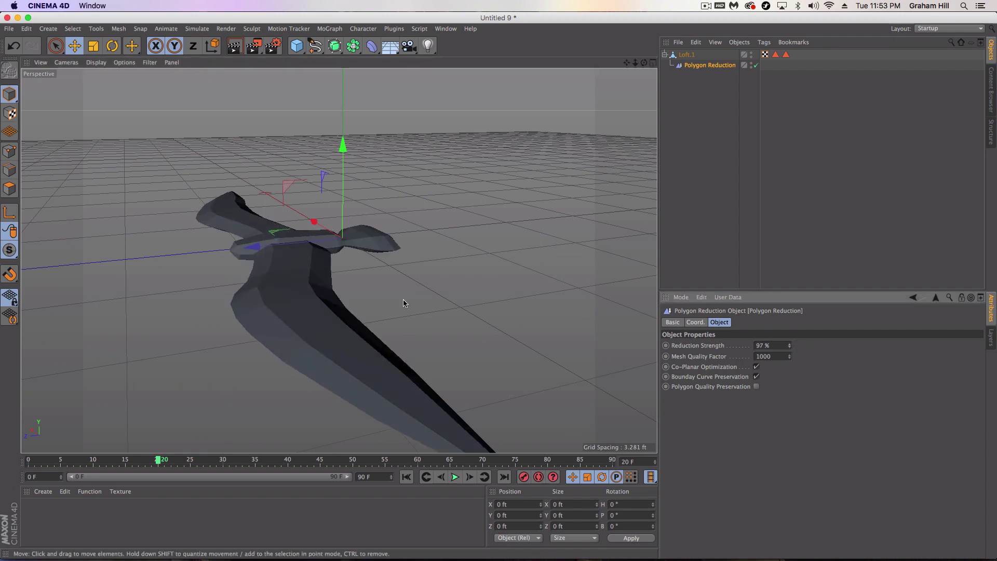
# Select the central polygons on the front end of the head with a radius 19 Live Selection and merge them into a single polygon
pyautogui.moveTo(317, 295); pyautogui.dragTo(338, 269)
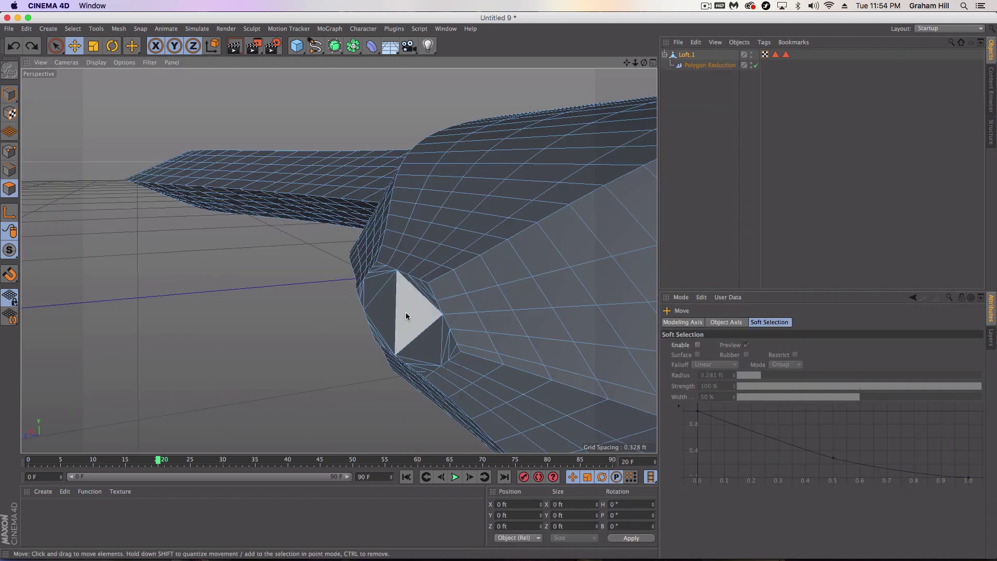
pyautogui.keyDown('alt'); pyautogui.moveTo(406, 313); pyautogui.dragTo(477, 307); pyautogui.keyUp('alt')
pyautogui.click(56, 46)
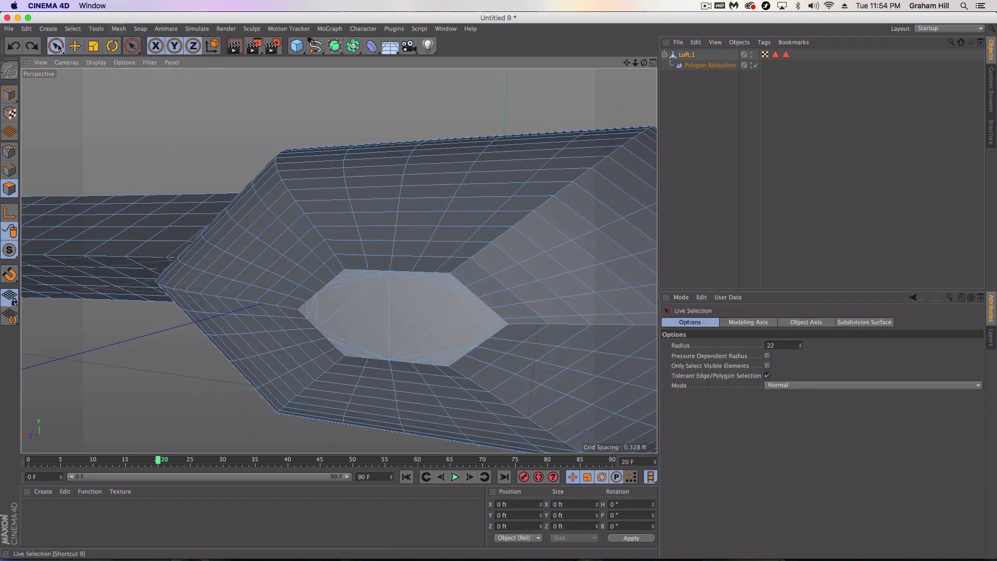
pyautogui.click(798, 347)
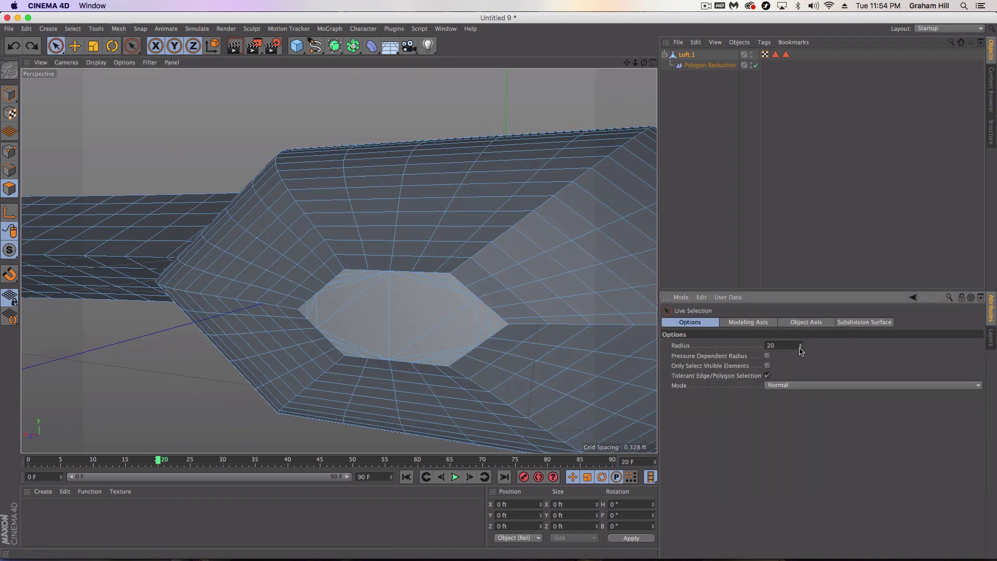
pyautogui.click(800, 348)
pyautogui.moveTo(403, 285); pyautogui.dragTo(359, 307)
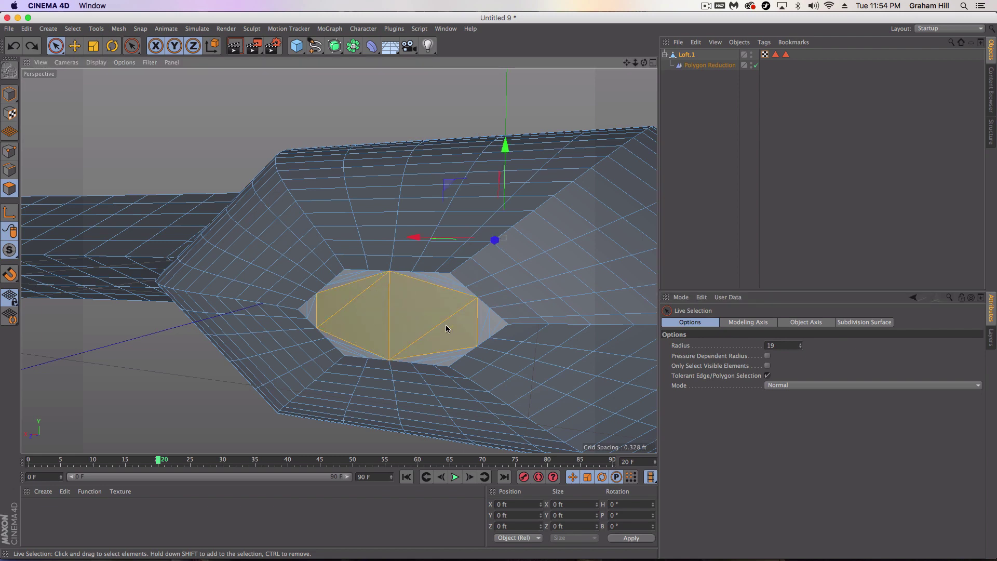
pyautogui.rightClick(409, 314)
pyautogui.click(436, 468)
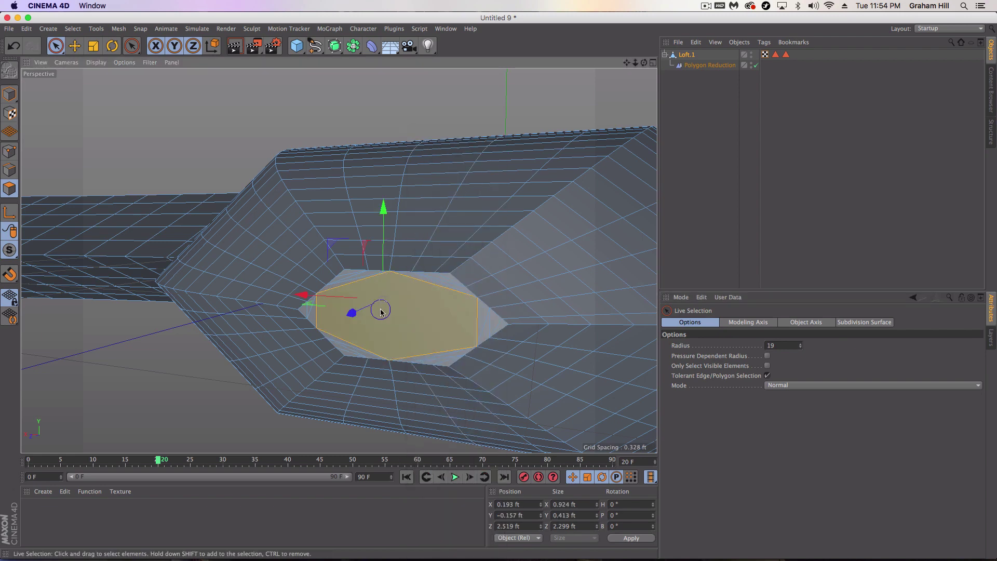
# Extrude the merged front polygon outward from the head to form a beak
pyautogui.keyDown('alt'); pyautogui.moveTo(405, 302); pyautogui.dragTo(543, 304); pyautogui.keyUp('alt')
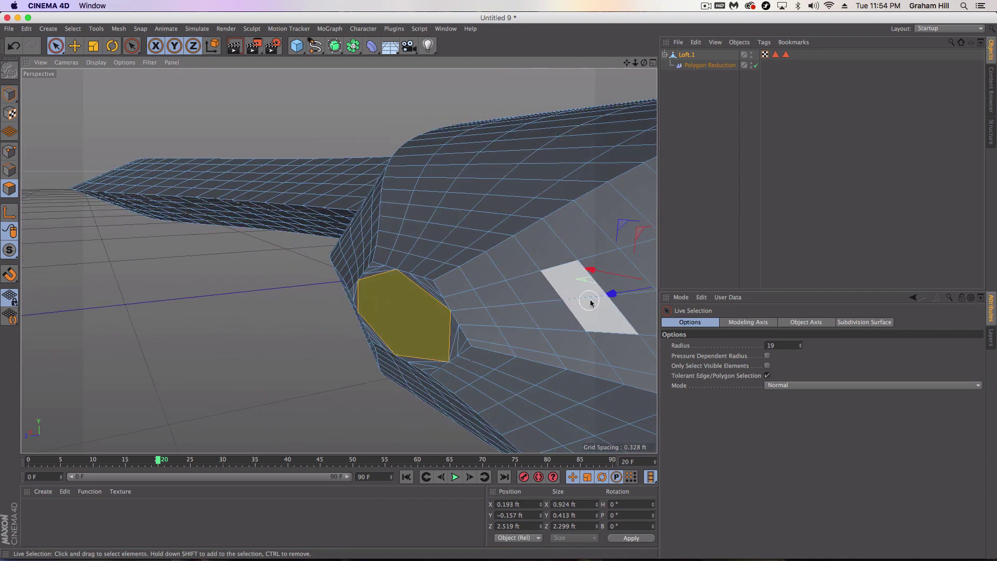
pyautogui.press('d')
pyautogui.moveTo(613, 294); pyautogui.dragTo(542, 314)
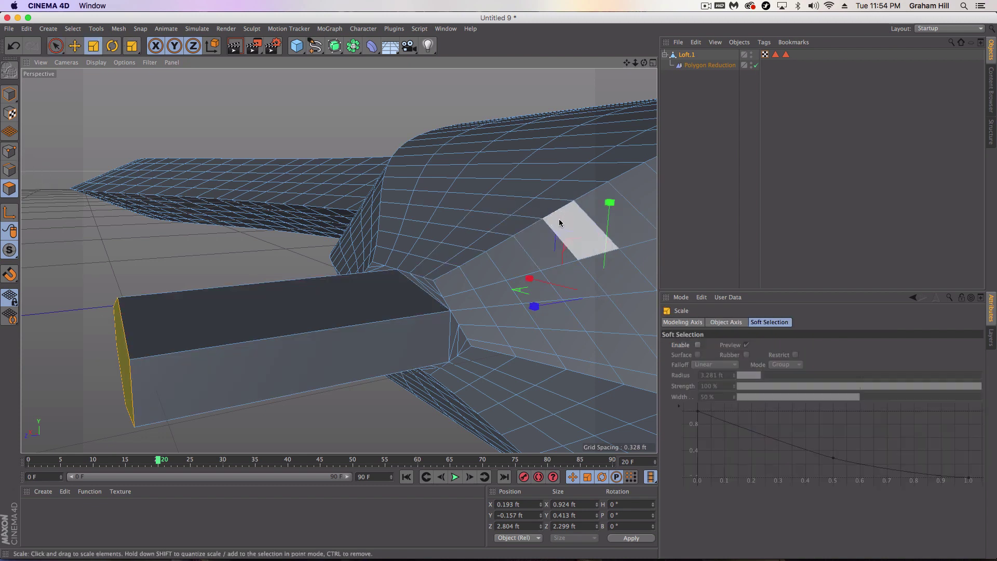
# Scale the beak's end polygon down to about 0.234 ft in Y and shrink it further overall
pyautogui.press('t')
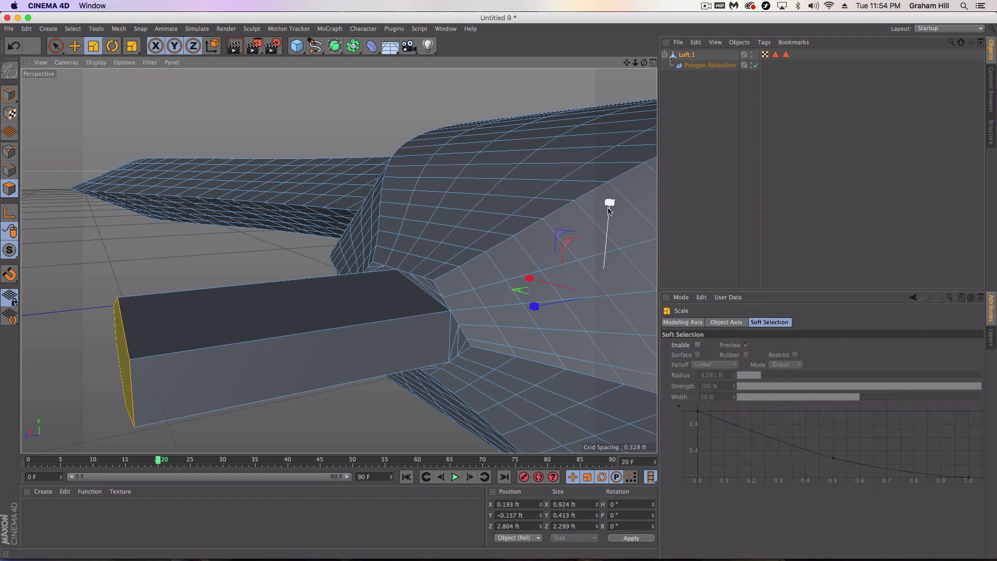
pyautogui.moveTo(611, 214); pyautogui.dragTo(608, 245)
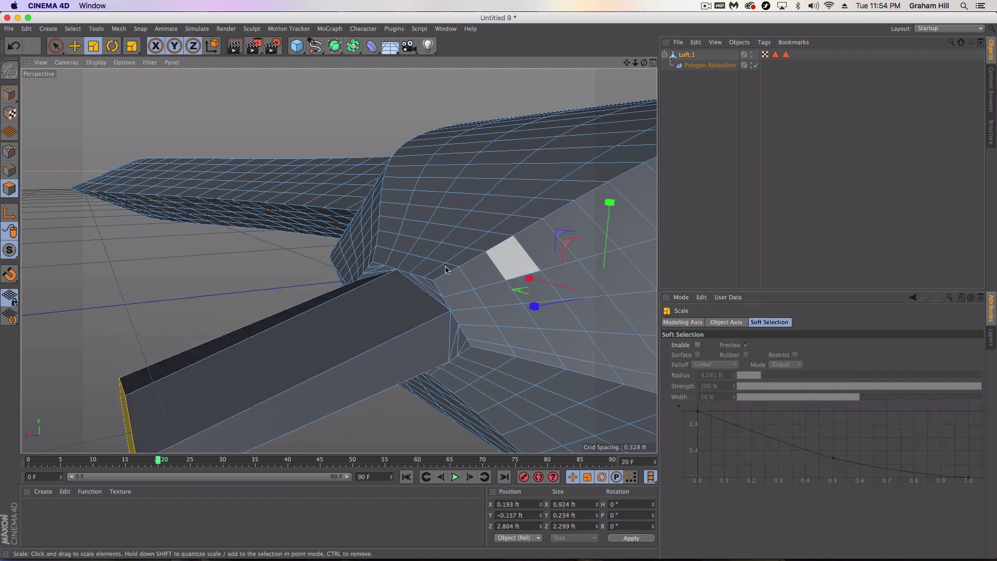
pyautogui.scroll(-2, 401, 264)
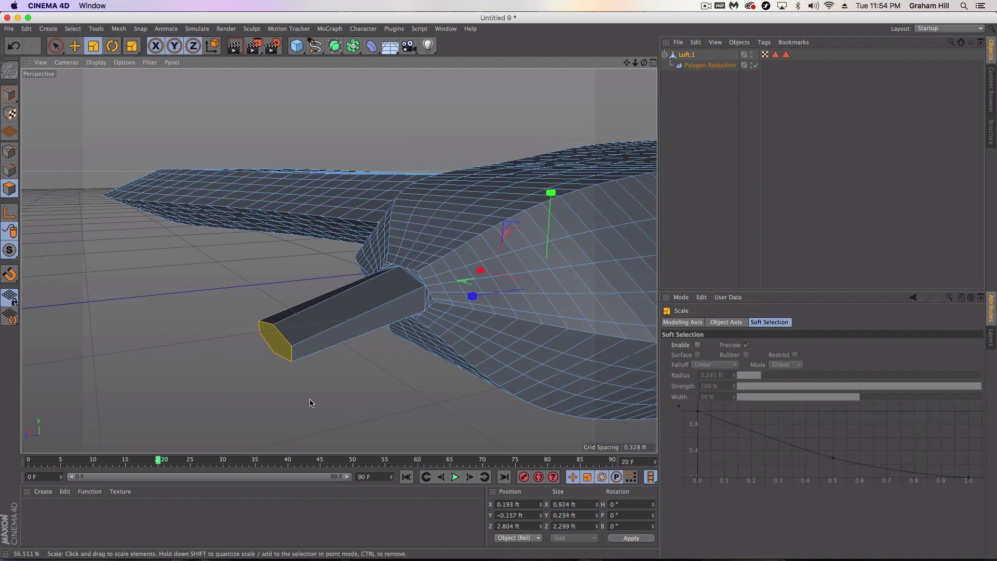
pyautogui.moveTo(378, 347); pyautogui.dragTo(227, 387)
# Select the edges around the beak's end face and scale them to a near point, about 0.009 ft in X and 0.003 ft in Y
pyautogui.click(9, 169)
pyautogui.scroll(5, 334, 342)
pyautogui.click(353, 285)
pyautogui.keyDown('shift'); pyautogui.click(386, 337); pyautogui.keyUp('shift')
pyautogui.keyDown('shift'); pyautogui.click(349, 317); pyautogui.keyUp('shift')
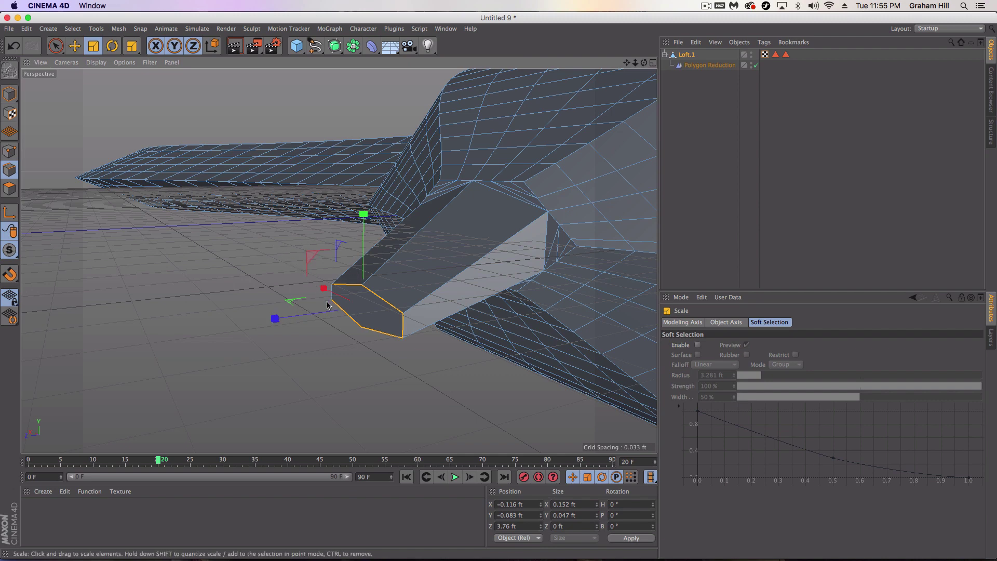
pyautogui.scroll(-1, 405, 213)
pyautogui.scroll(8, 335, 291)
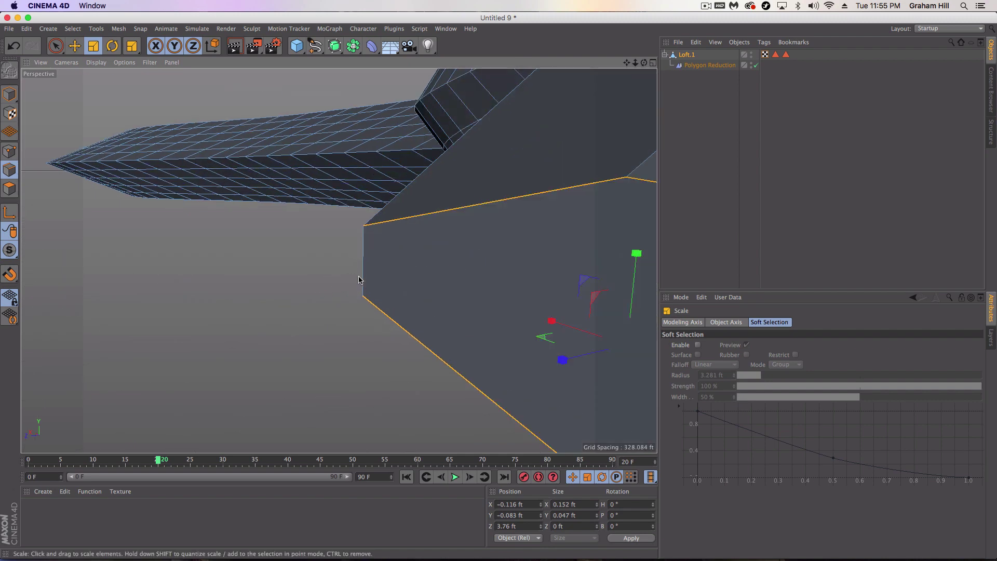
pyautogui.keyDown('alt'); pyautogui.moveTo(368, 271); pyautogui.dragTo(523, 284); pyautogui.keyUp('alt')
pyautogui.moveTo(297, 283); pyautogui.dragTo(22, 265)
pyautogui.scroll(-8, 513, 268)
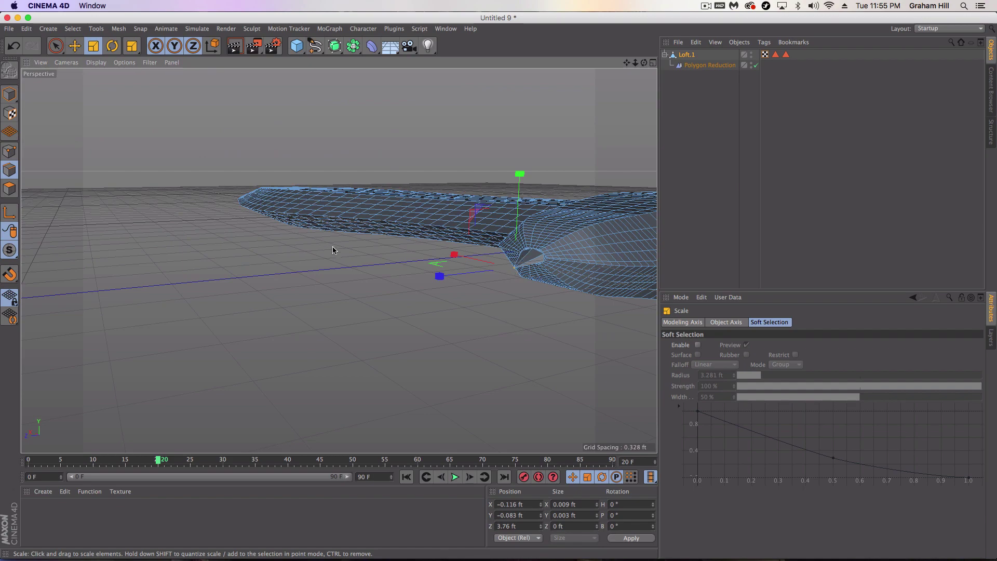
# Clear the beak edge selection and return to whole-object editing
pyautogui.keyDown('alt'); pyautogui.moveTo(531, 312); pyautogui.dragTo(290, 319); pyautogui.keyUp('alt')
pyautogui.scroll(-3, 290, 316)
pyautogui.click(436, 165)
pyautogui.scroll(-4, 423, 182)
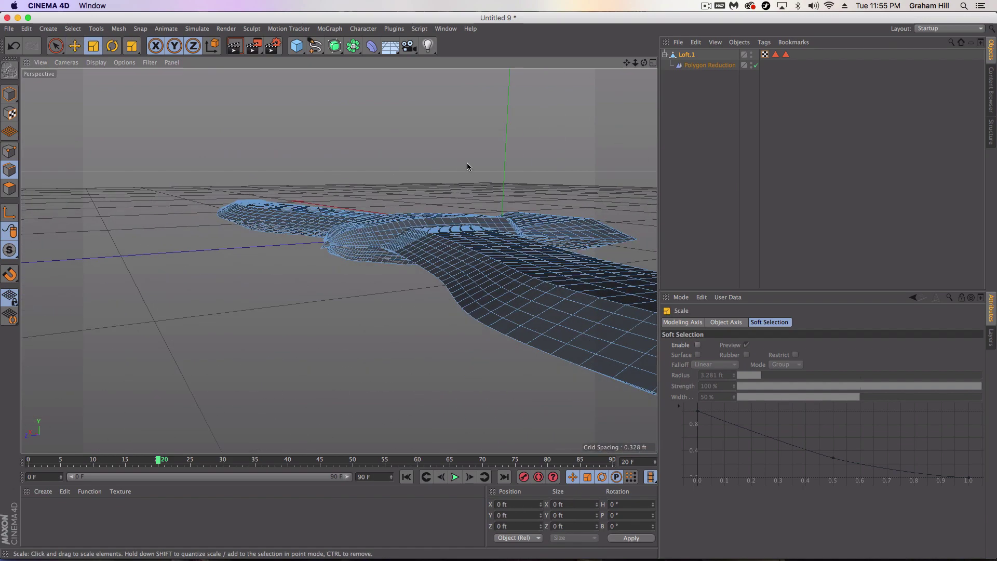
pyautogui.keyDown('alt'); pyautogui.moveTo(462, 166); pyautogui.dragTo(395, 226); pyautogui.keyUp('alt')
pyautogui.click(9, 93)
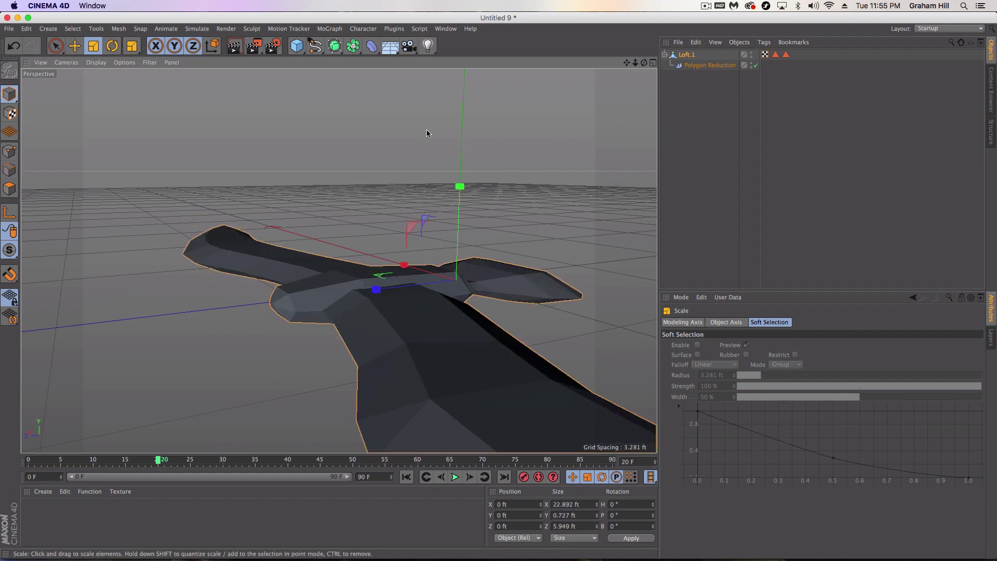
# Deselect the bird and examine its head, beak and faceted wings from several distances and angles
pyautogui.keyDown('alt'); pyautogui.moveTo(315, 240); pyautogui.dragTo(309, 278, button='right'); pyautogui.keyUp('alt')
pyautogui.scroll(-3, 232, 364)
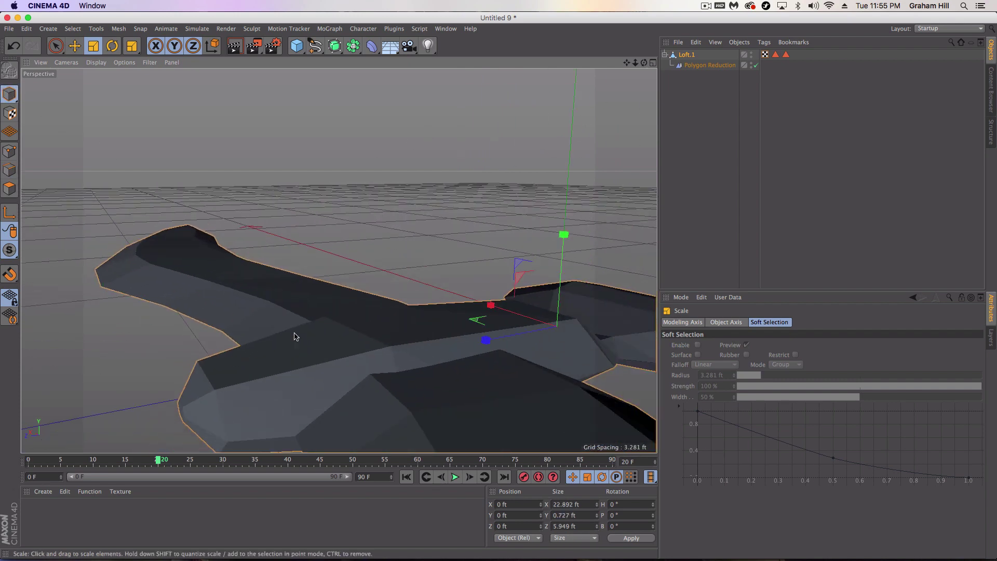
pyautogui.scroll(-2, 296, 333)
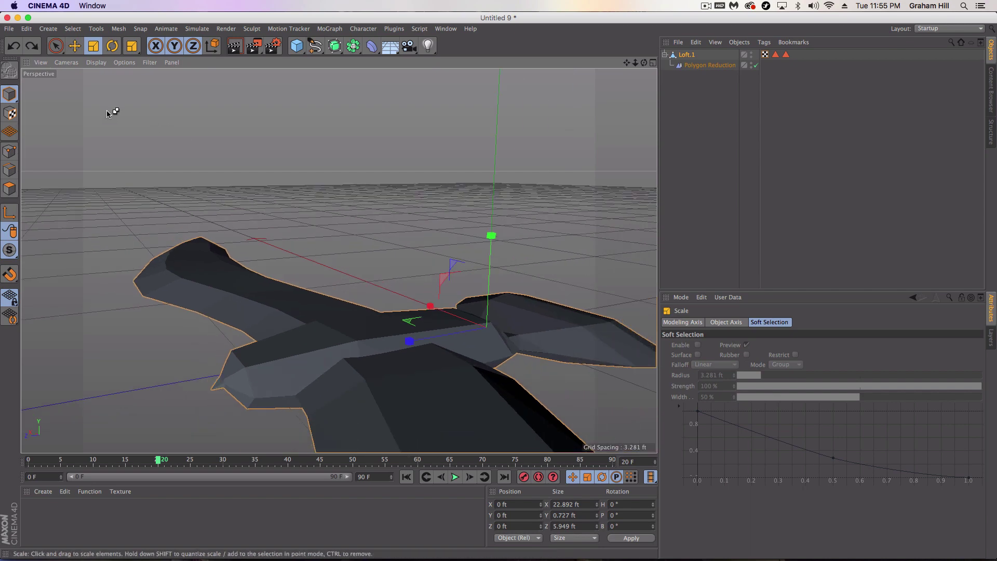
pyautogui.click(405, 189)
pyautogui.keyDown('alt'); pyautogui.moveTo(406, 203); pyautogui.dragTo(428, 74, button='middle'); pyautogui.keyUp('alt')
pyautogui.keyDown('alt'); pyautogui.moveTo(445, 237); pyautogui.dragTo(481, 207); pyautogui.keyUp('alt')
pyautogui.scroll(-5, 444, 255)
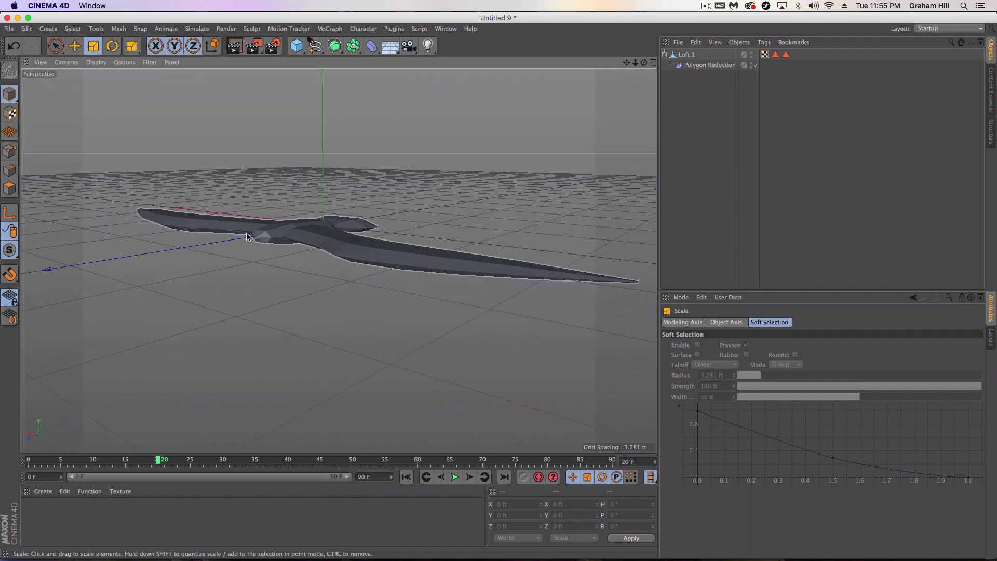
pyautogui.scroll(5, 293, 212)
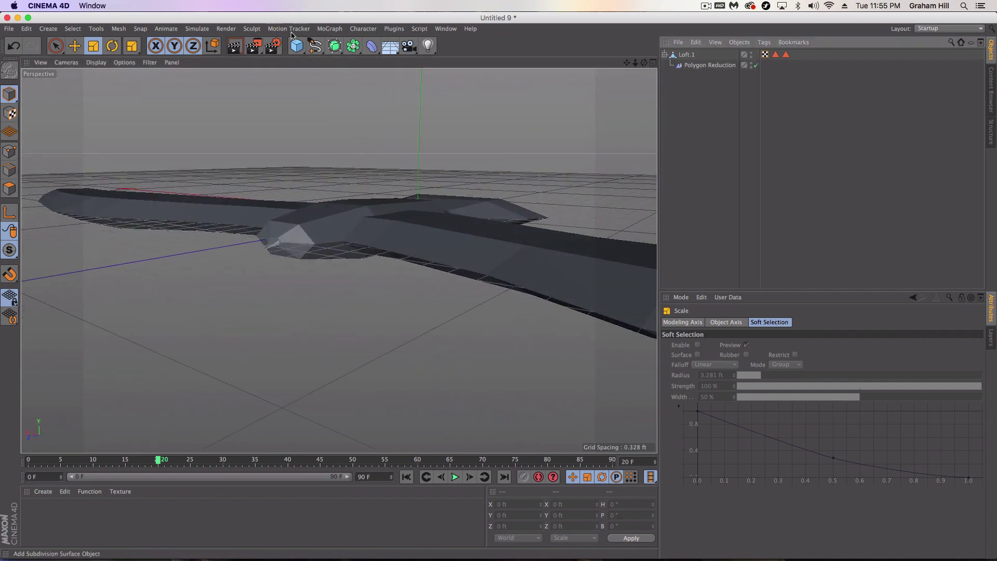
pyautogui.click(361, 29)
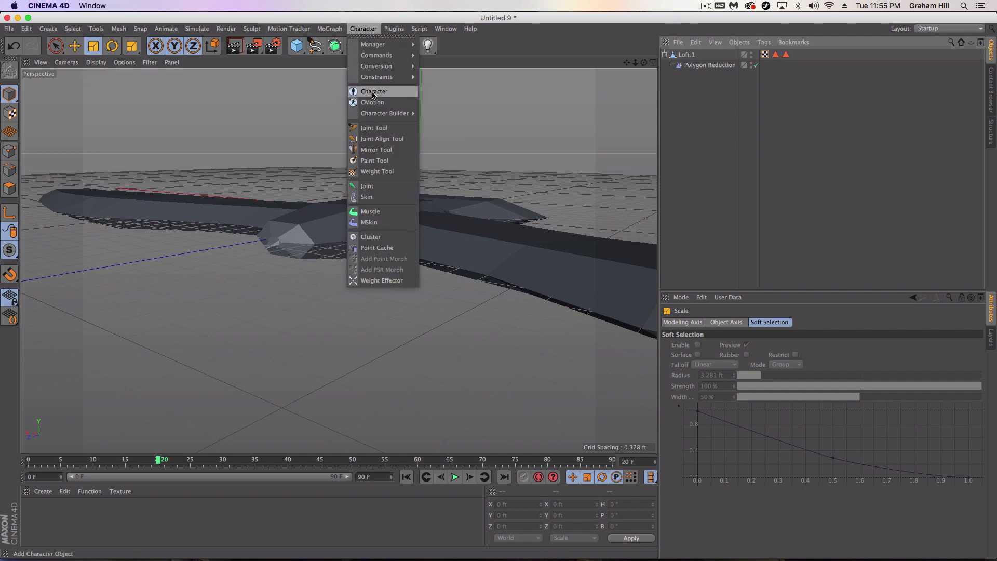
pyautogui.click(731, 164)
pyautogui.keyDown('alt'); pyautogui.moveTo(466, 227); pyautogui.dragTo(343, 249); pyautogui.keyUp('alt')
pyautogui.scroll(-3, 272, 225)
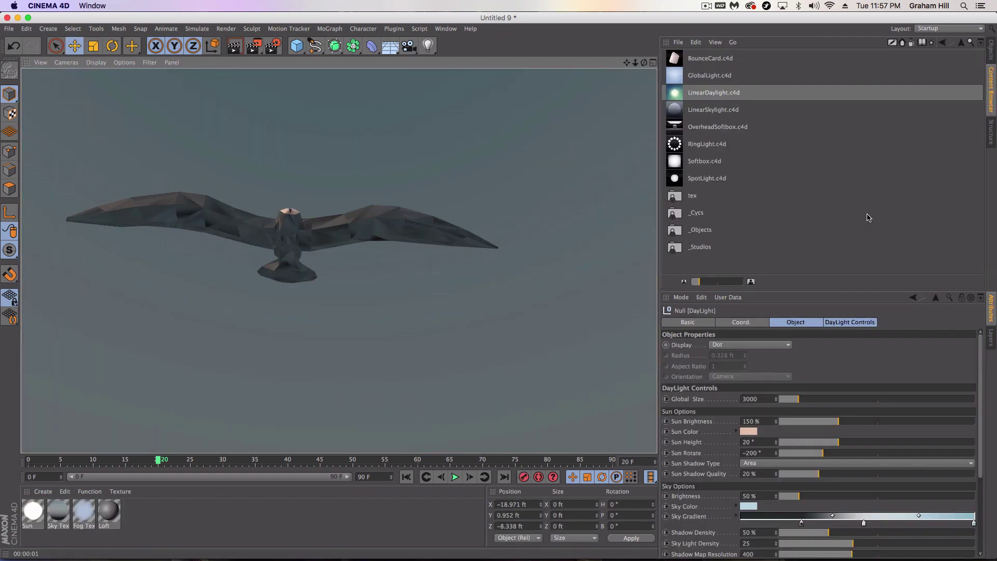